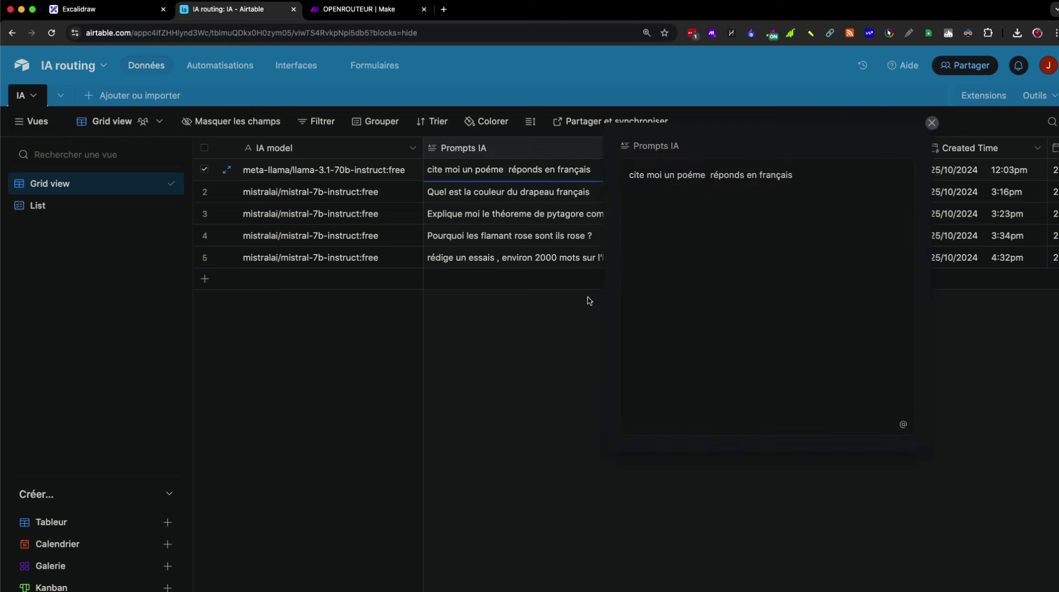
Step: Close the expanded prompt and read the full Textes IA answer of the first record, the meta-llama one
left_click(566, 308)
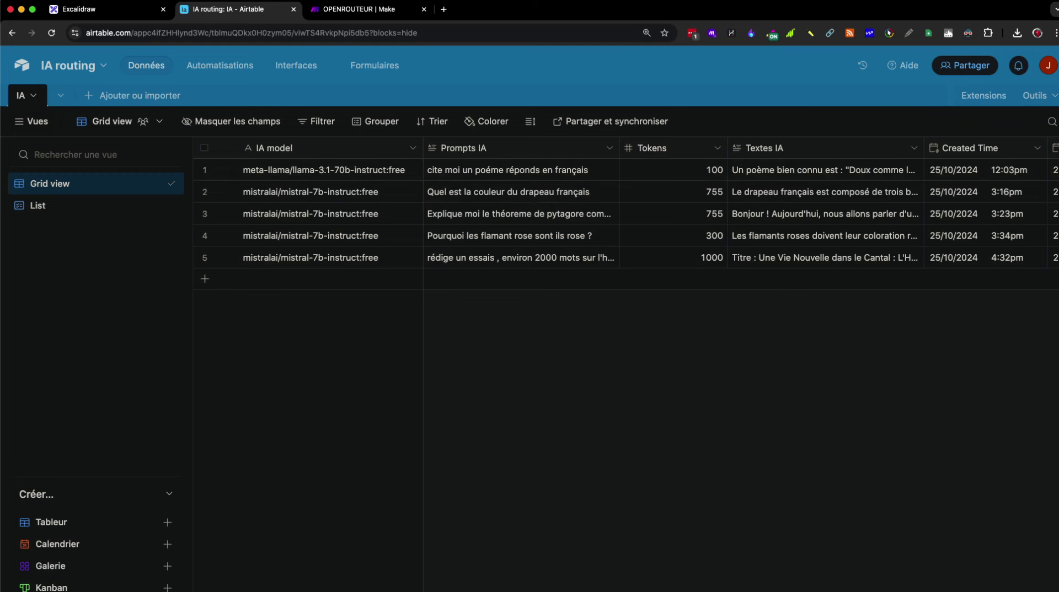
scroll(740, 202, "right", 3)
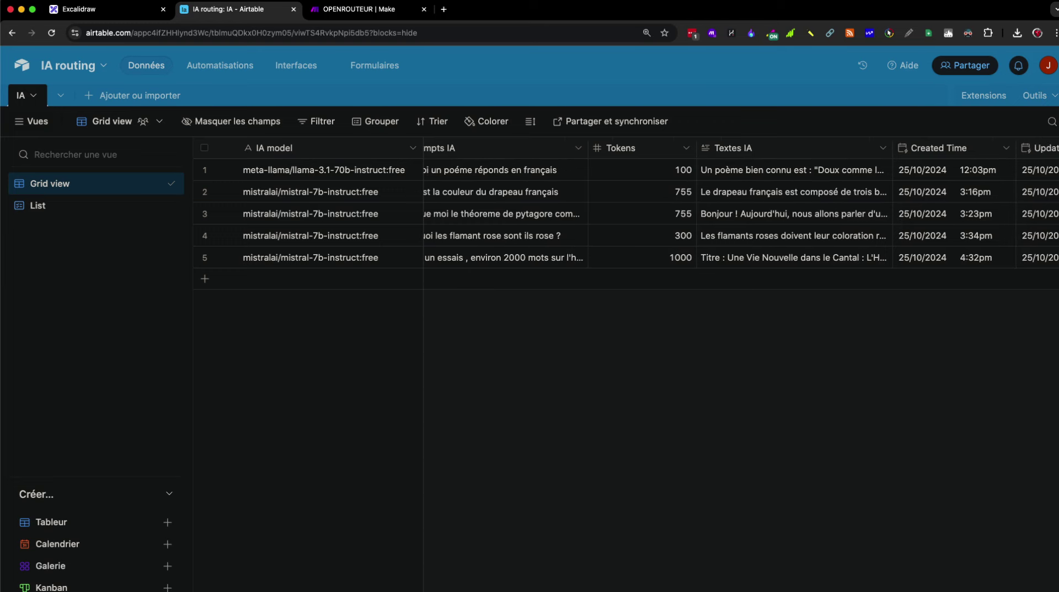
scroll(740, 203, "right", 2)
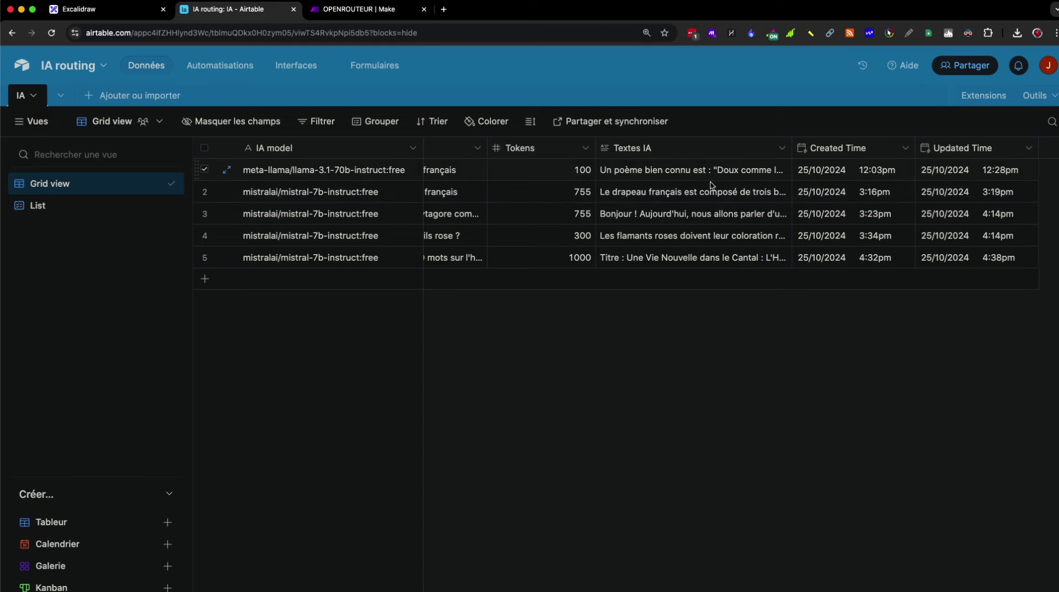
left_click(746, 177)
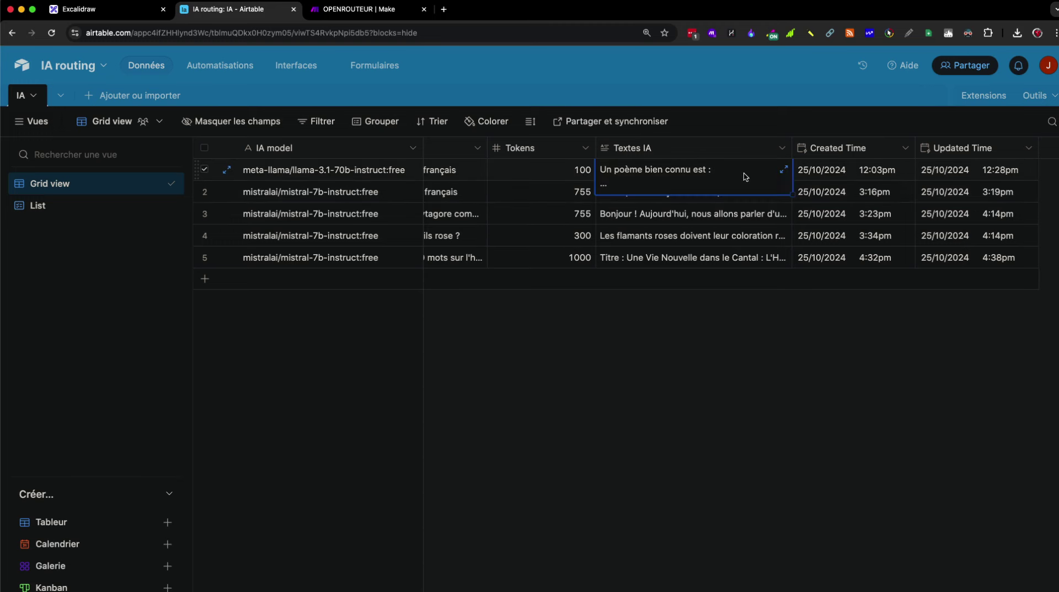
left_click(783, 170)
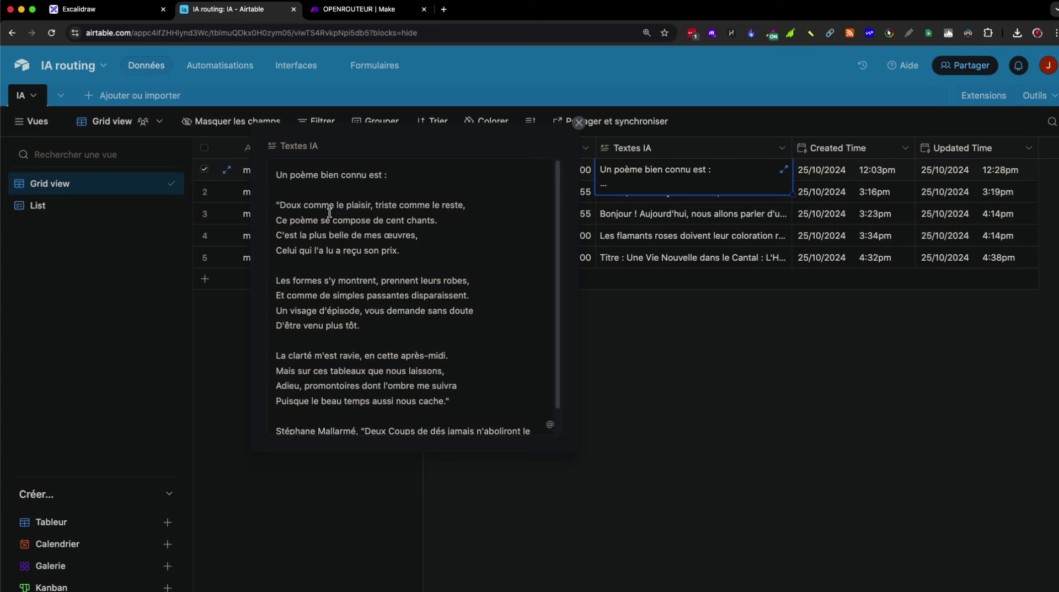
left_click_drag(276, 174, 438, 359)
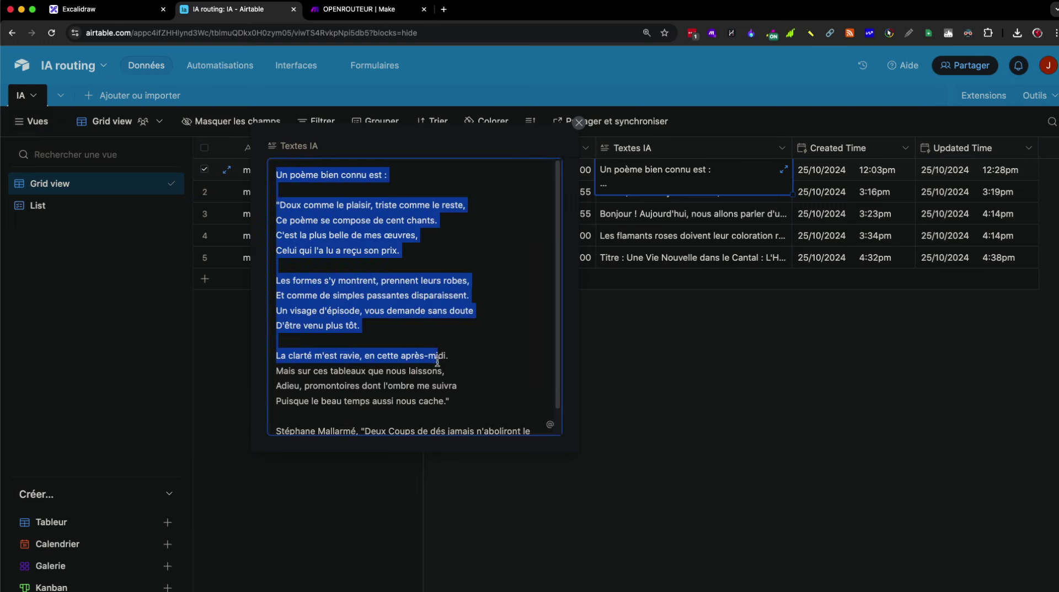
left_click(475, 352)
scroll(477, 351, "down", 1)
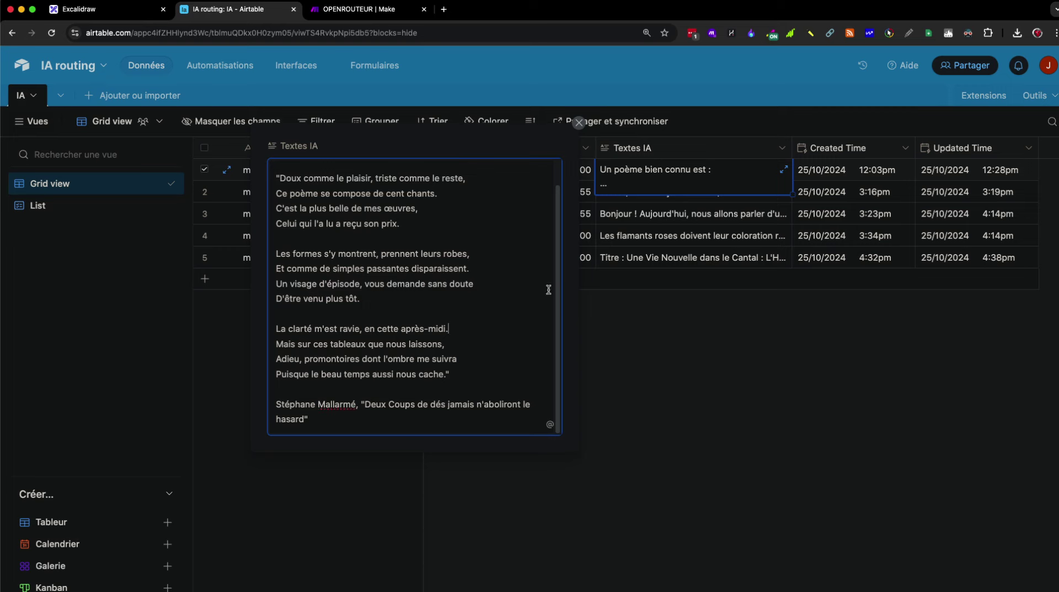
left_click(667, 387)
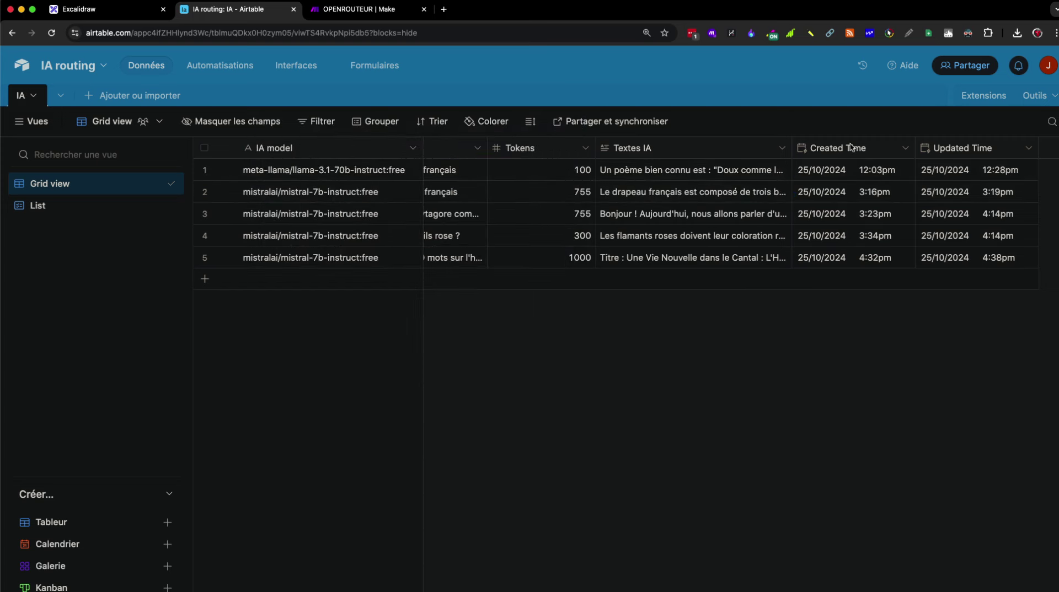
Step: Review the Created Time, Updated Time and Textes IA columns of the IA table
left_click(878, 145)
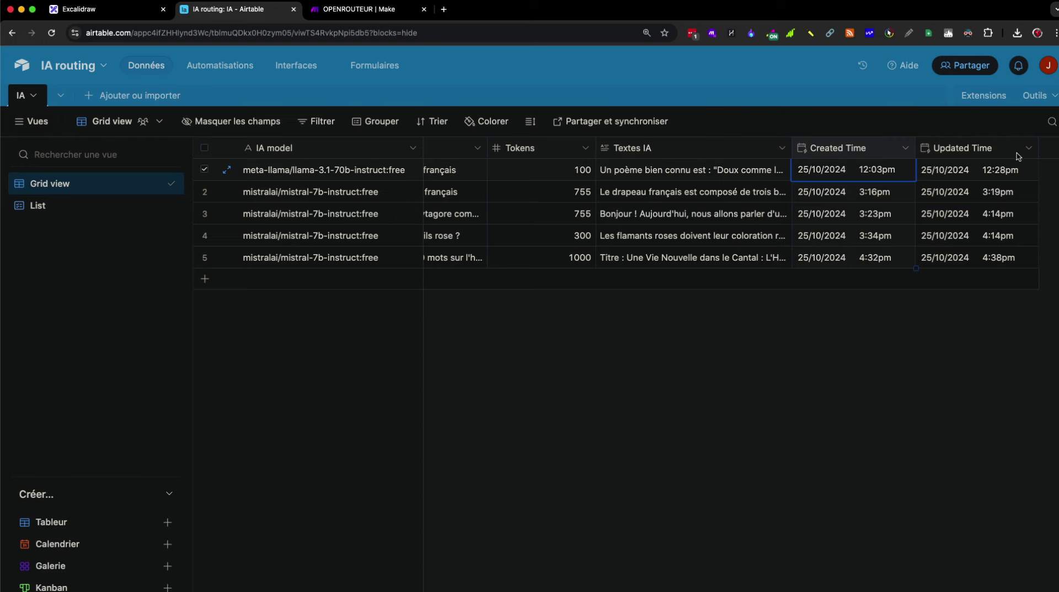
left_click(999, 145)
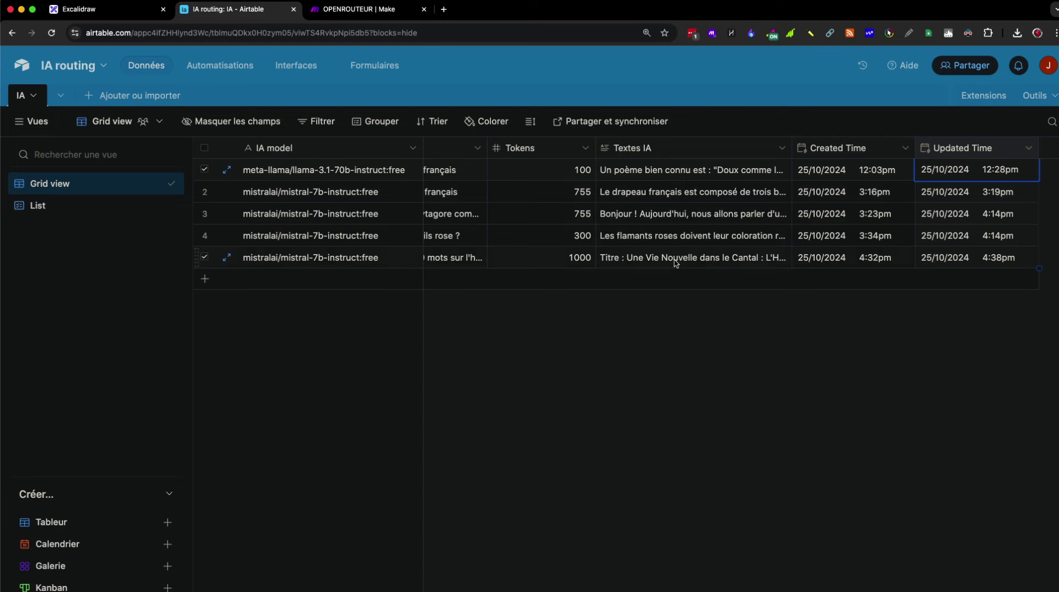
left_click(689, 166)
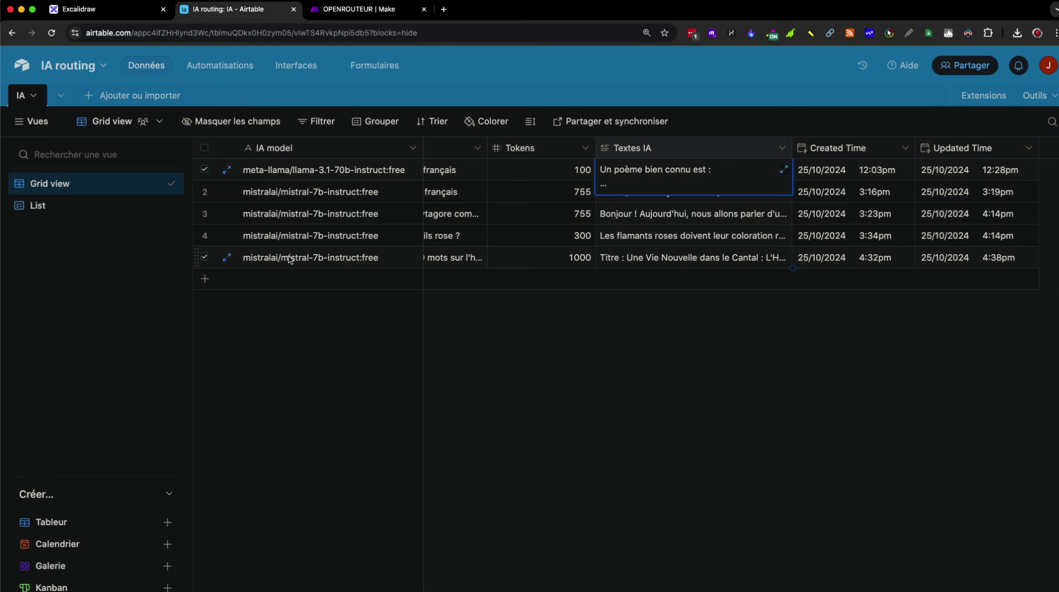
left_click(476, 341)
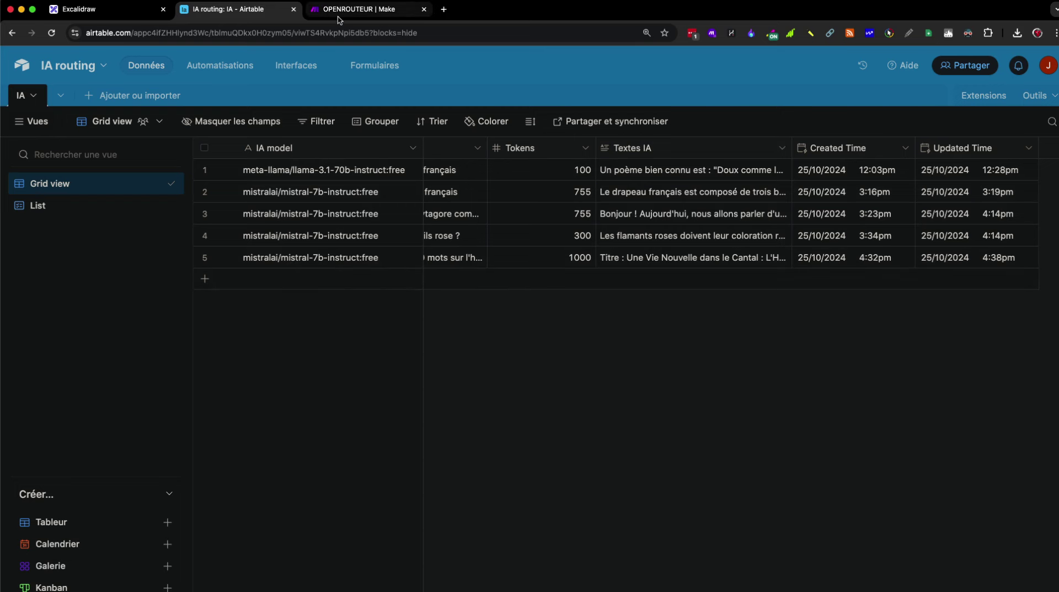
left_click(1046, 72)
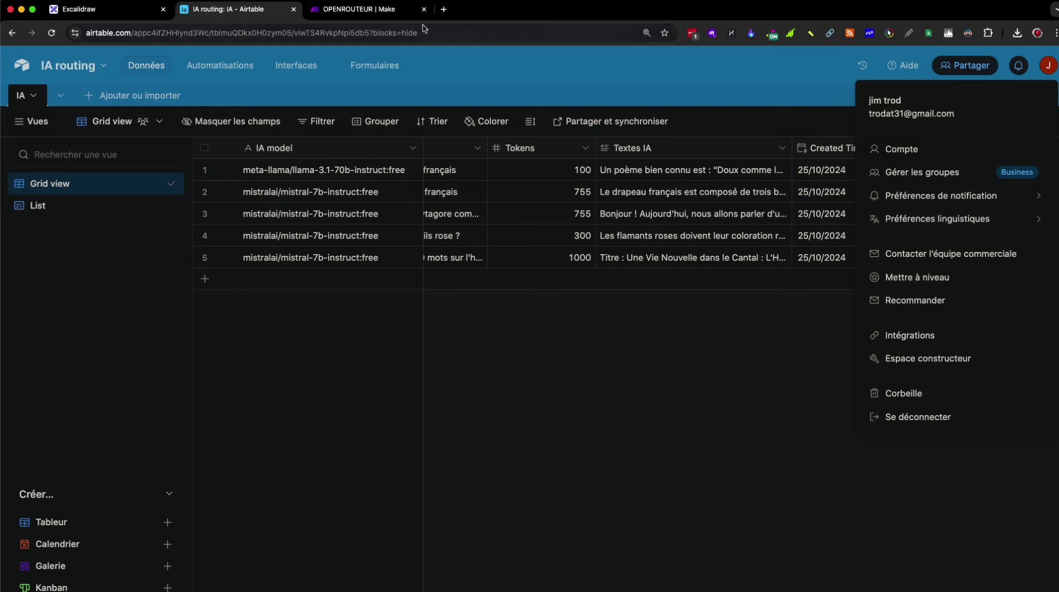
Step: Switch to the OPENROUTEUR scenario in Make and review the settings of the Airtable Watch Records trigger
left_click(371, 13)
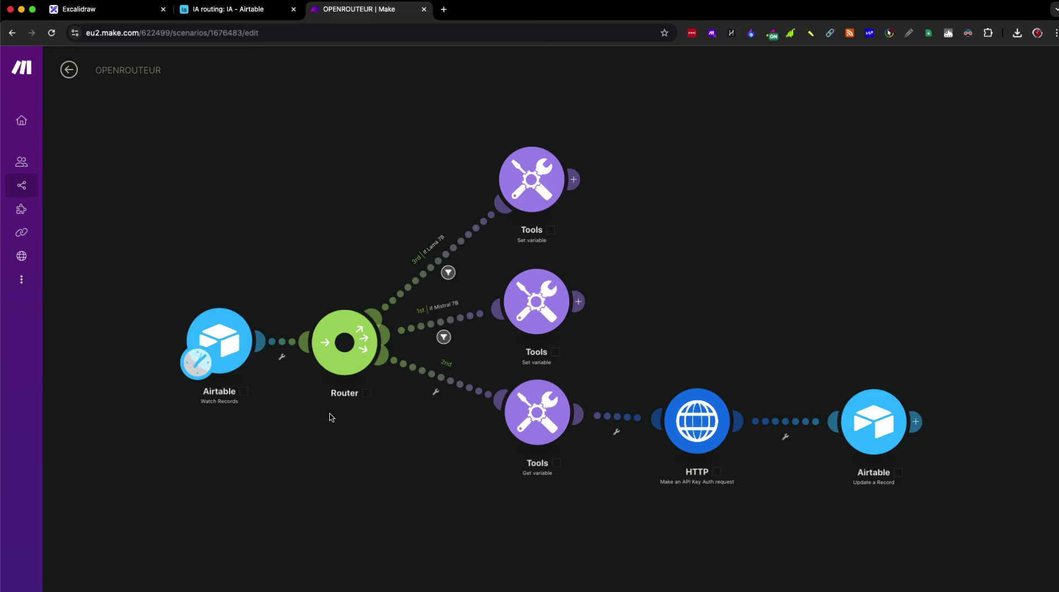
scroll(330, 418, "down", 2)
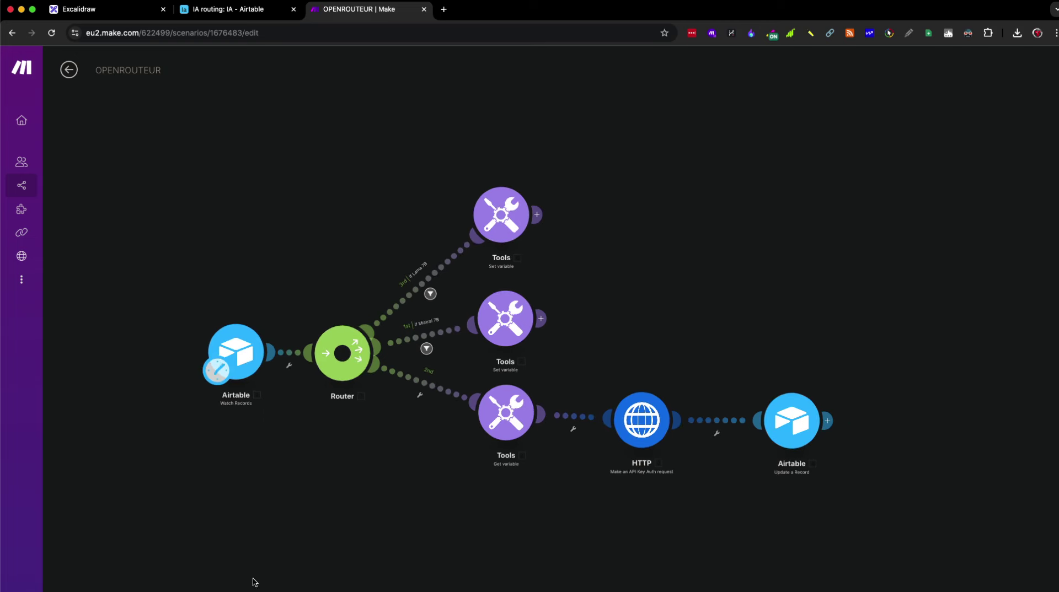
left_click(236, 347)
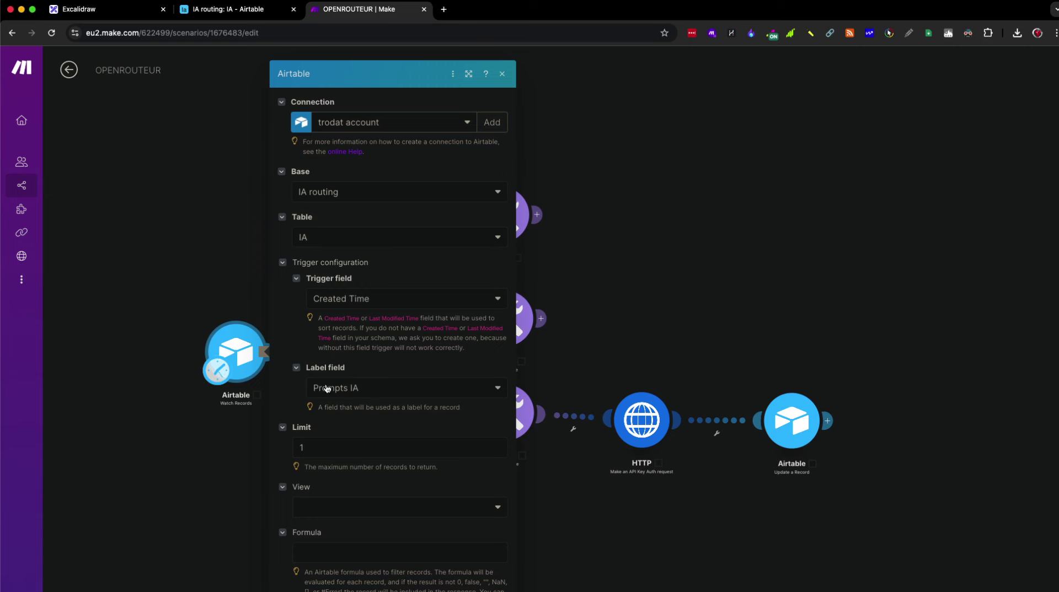
left_click(216, 463)
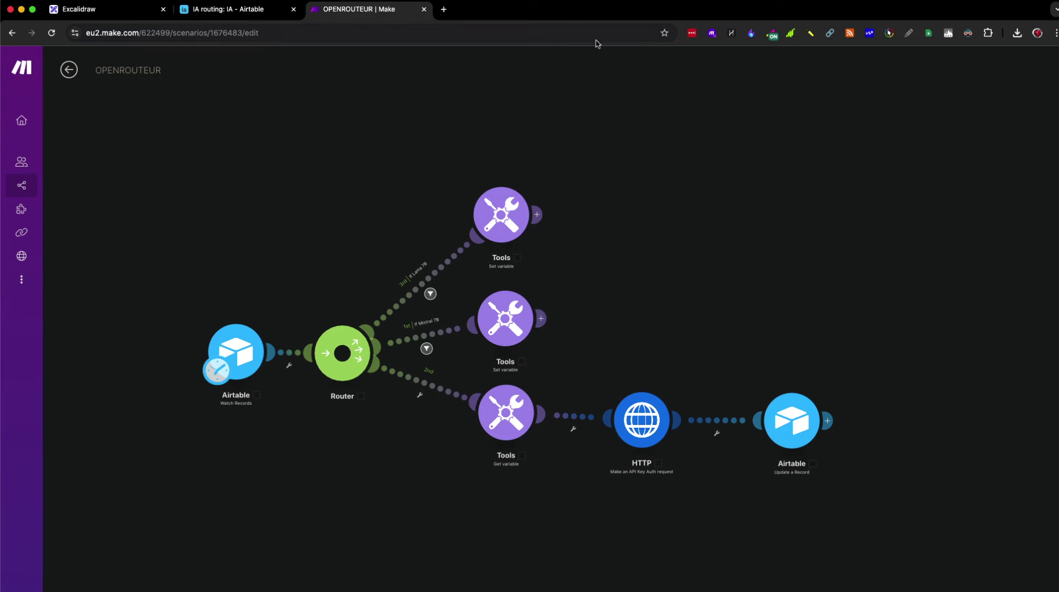
Step: Inspect the filter condition and the Set variable module on the router's Llama route
left_click(431, 292)
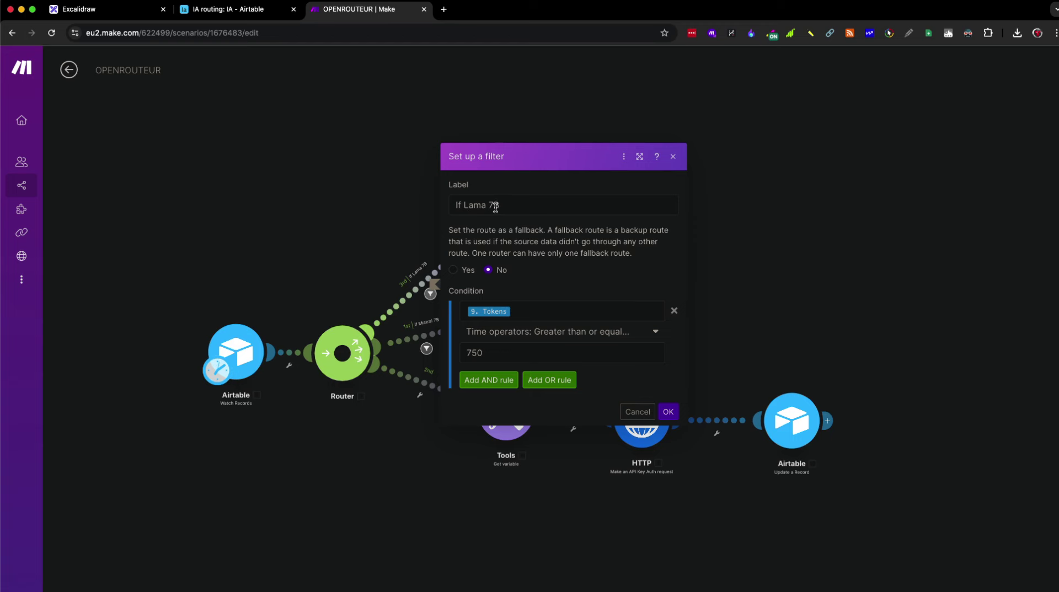
left_click(764, 381)
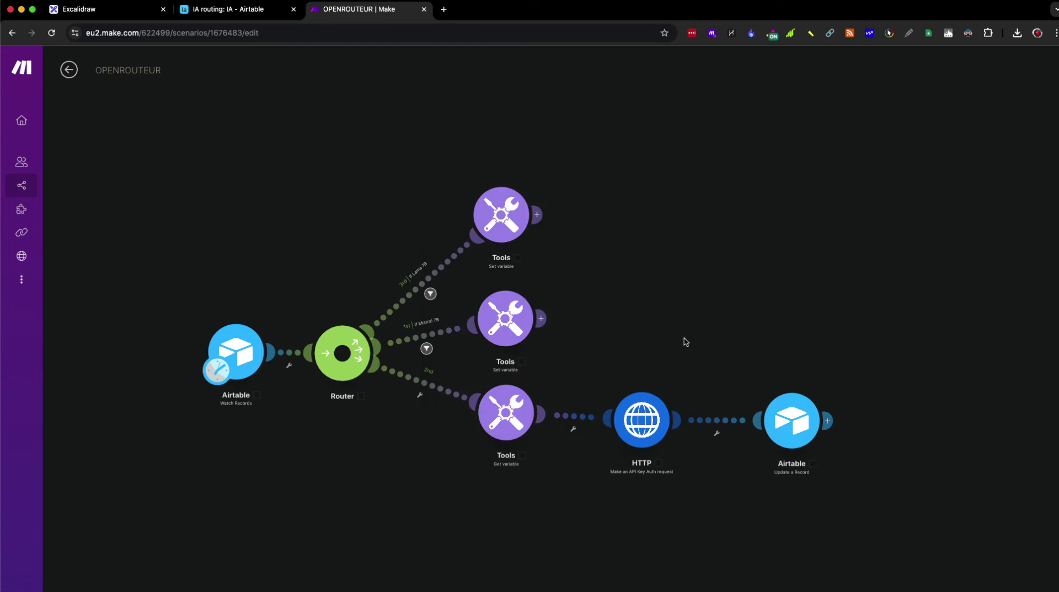
left_click(511, 223)
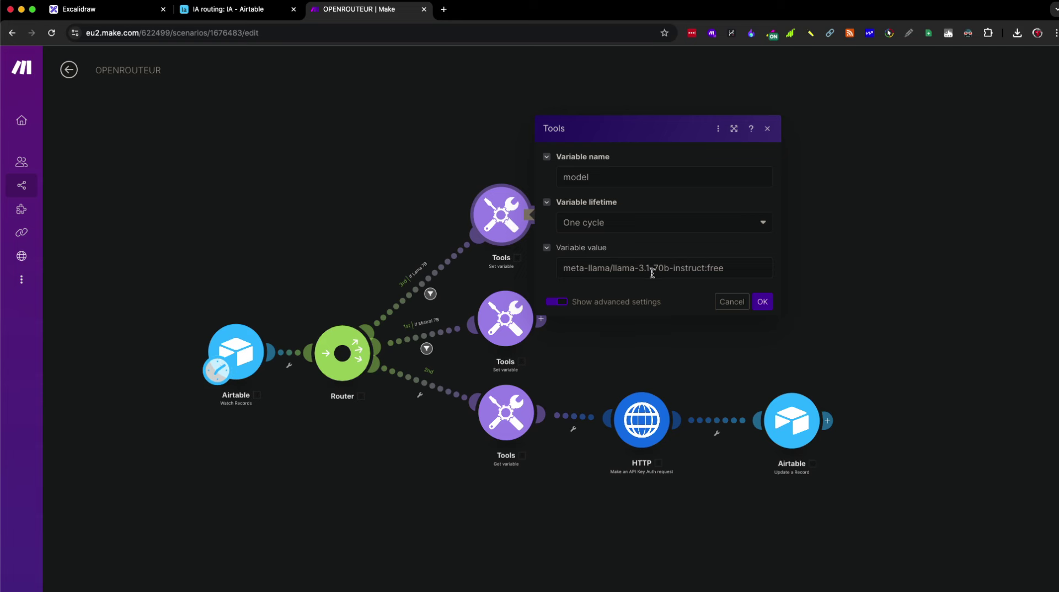
left_click(661, 331)
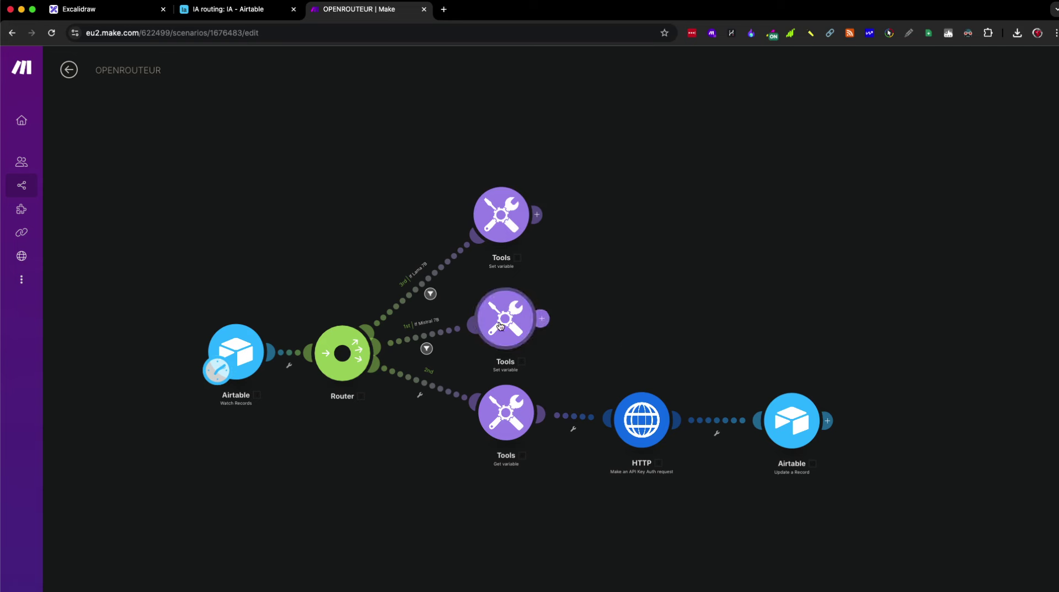
Step: Inspect the filter condition and the Set variable module on the router's Mistral 7B route
left_click(427, 347)
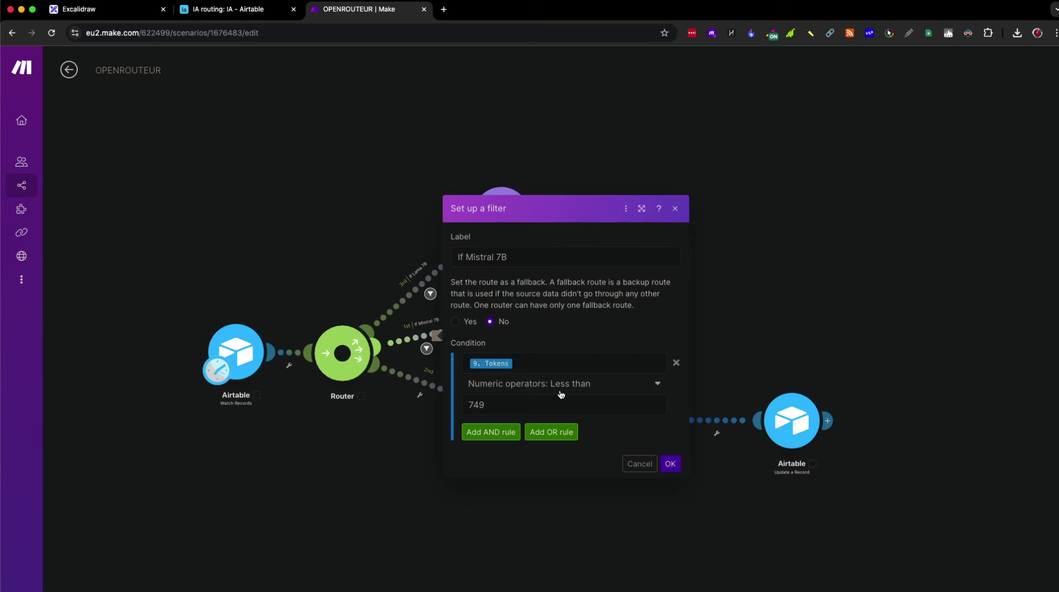
left_click(673, 501)
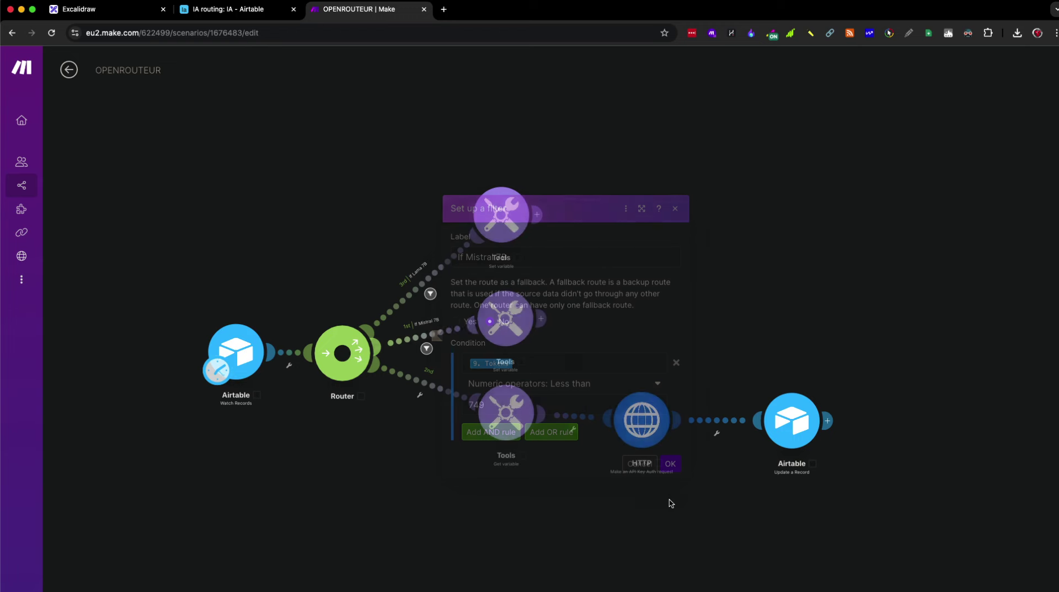
left_click(527, 333)
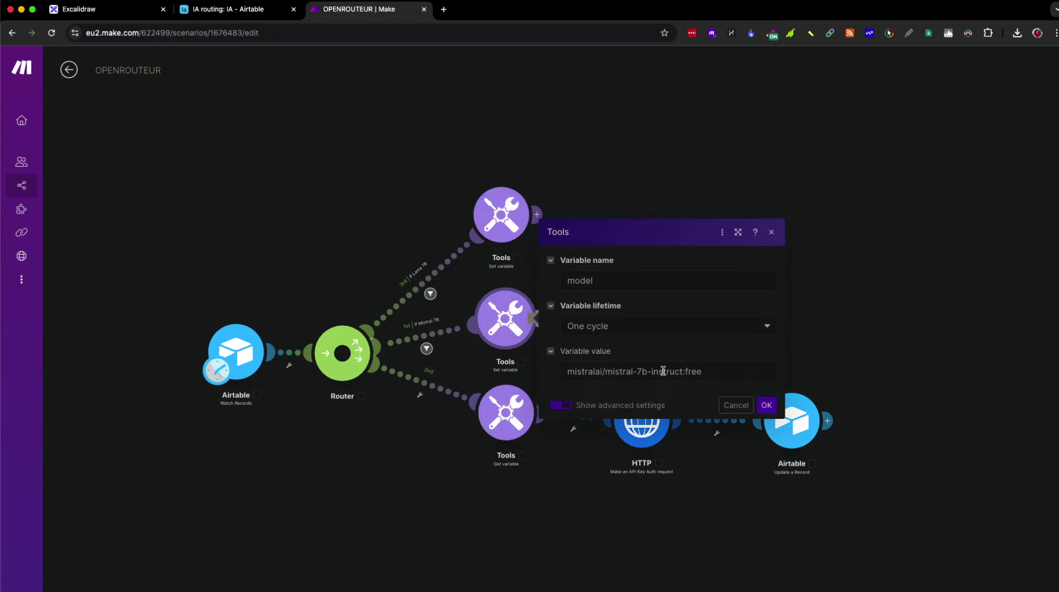
left_click(819, 348)
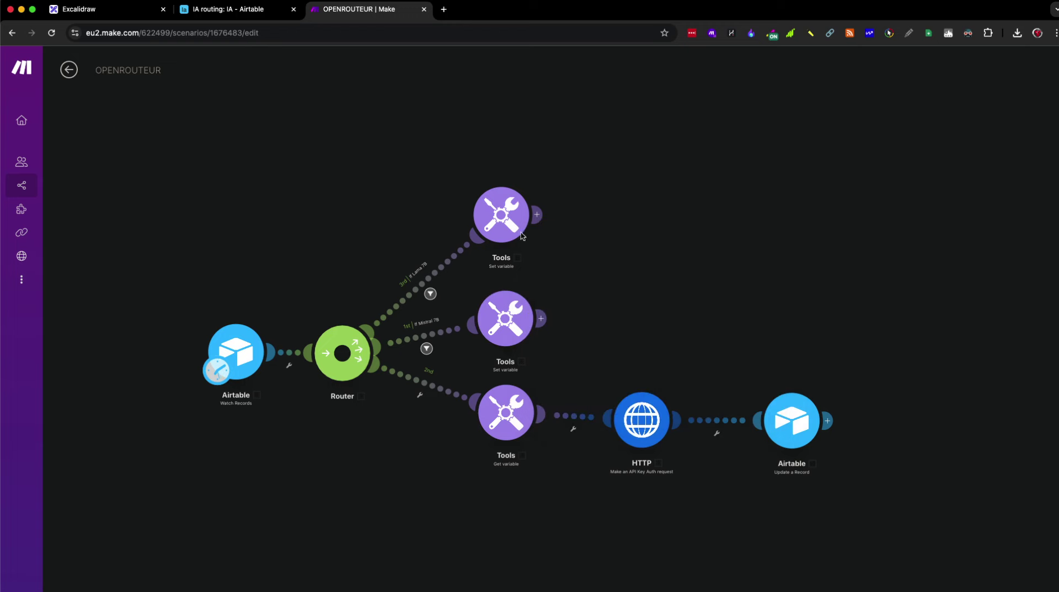
left_click(521, 235)
left_click(515, 325)
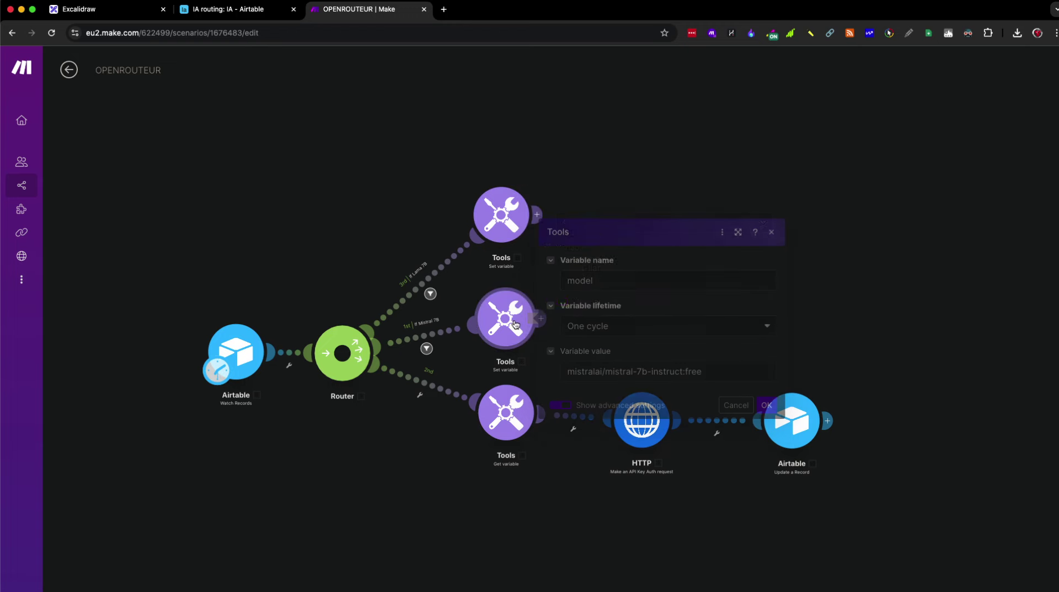
left_click(843, 355)
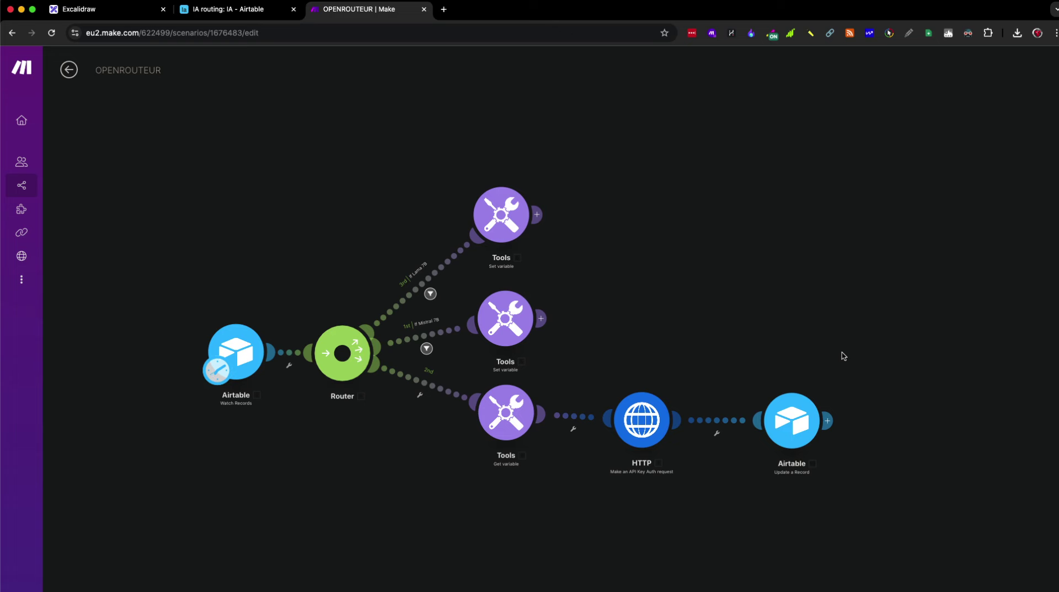
Step: Check the Get variable module's variable name and the HTTP module's API request configuration
left_click(513, 419)
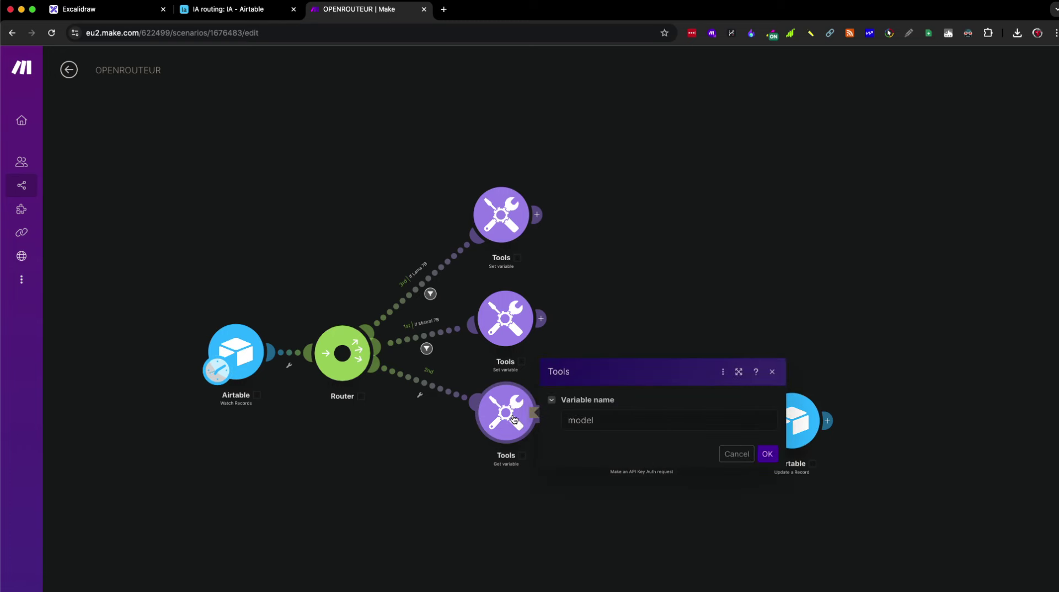
left_click(572, 521)
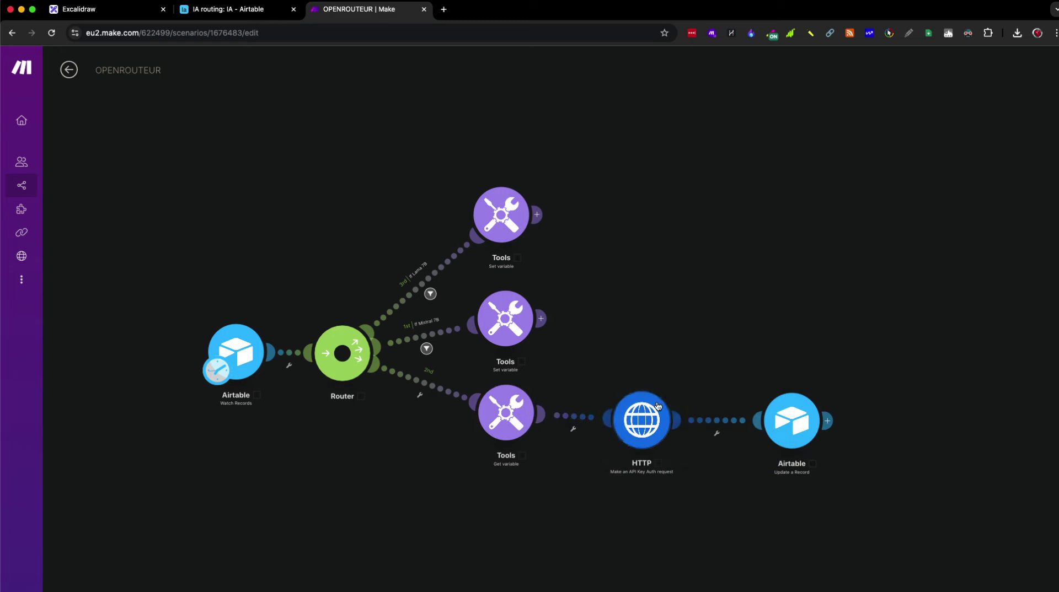
left_click(655, 414)
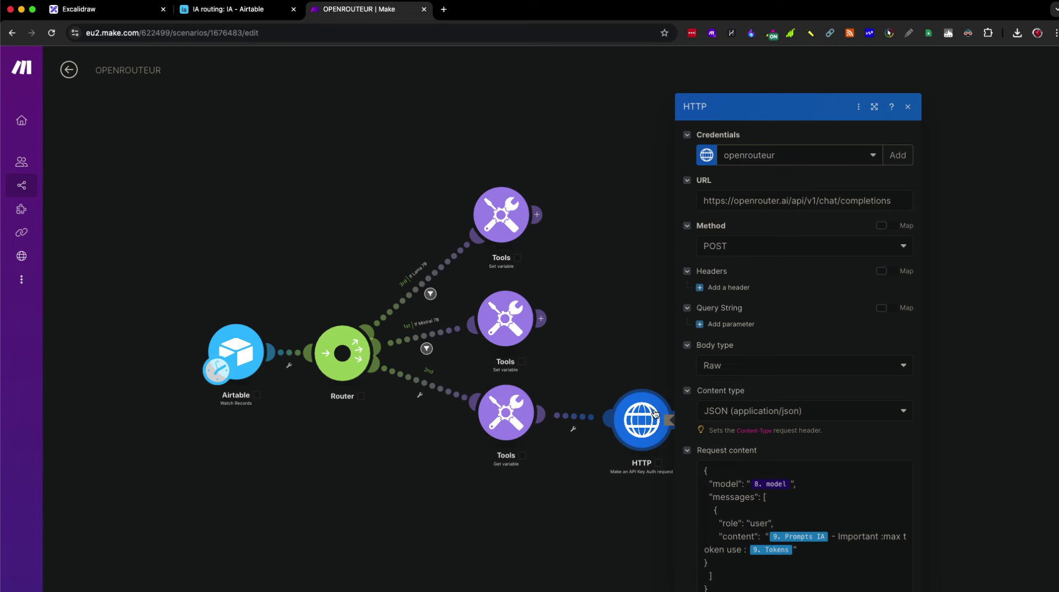
left_click(976, 422)
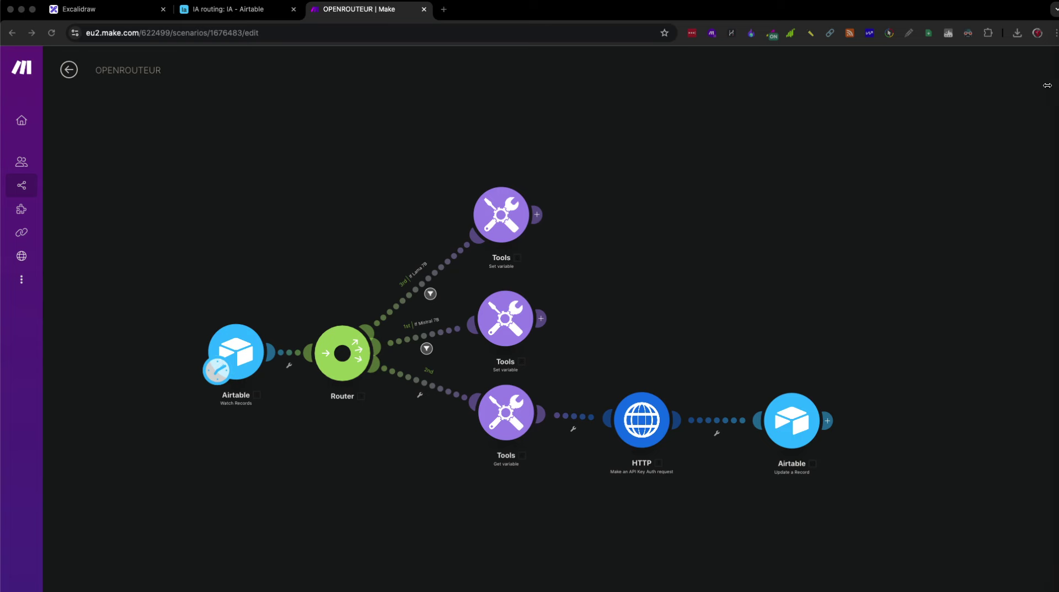
Step: Bring up the OpenRouter API sample code for Hermes 3 405B Instruct beside the scenario, then return to Make
left_click_drag(1047, 86, 921, 87)
key("super+h")
key("super+Tab")
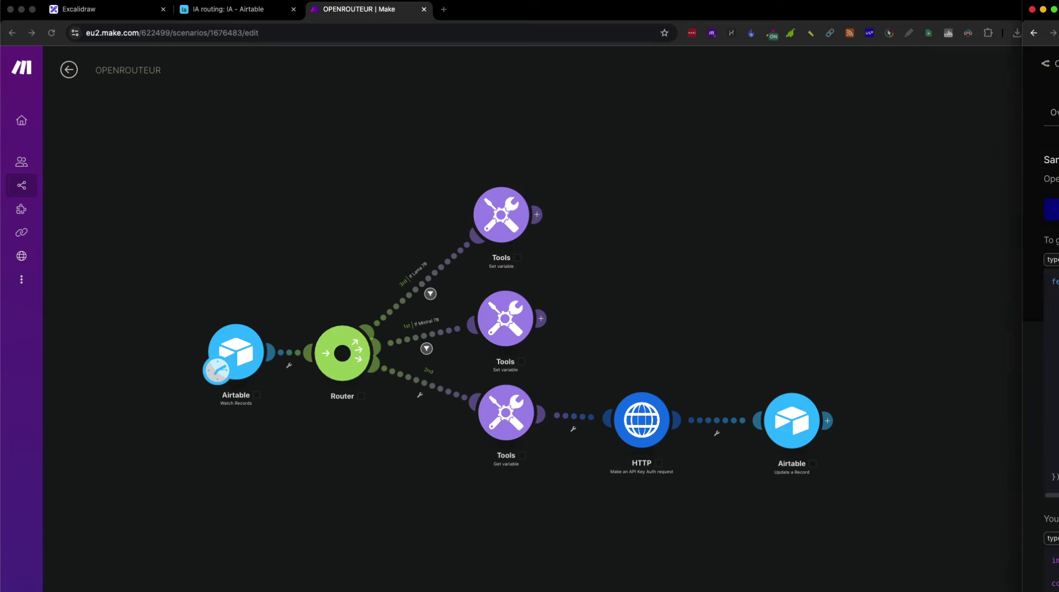
double_click(1025, 15)
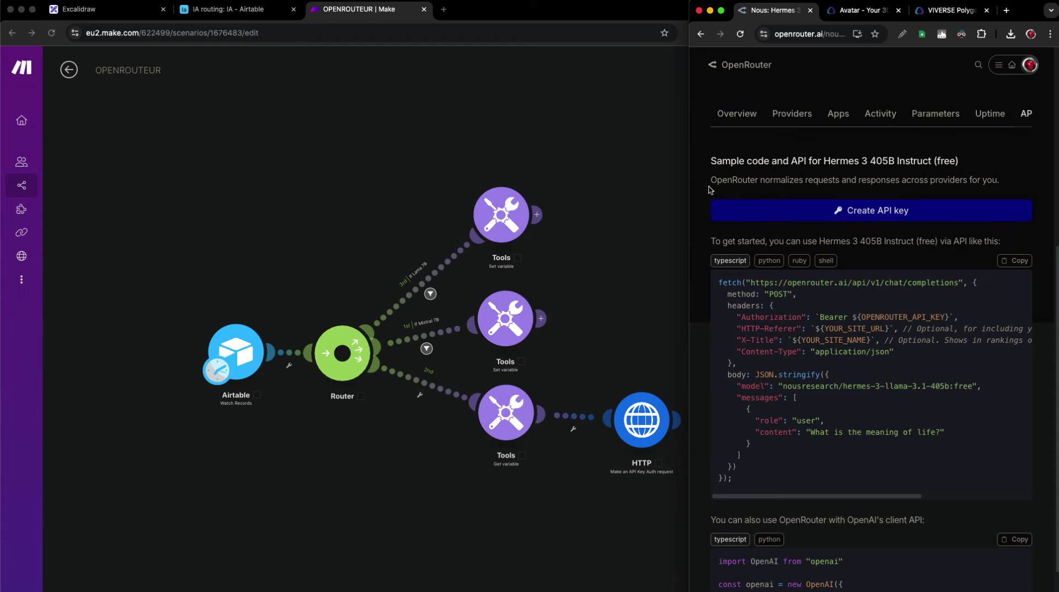
left_click(592, 303)
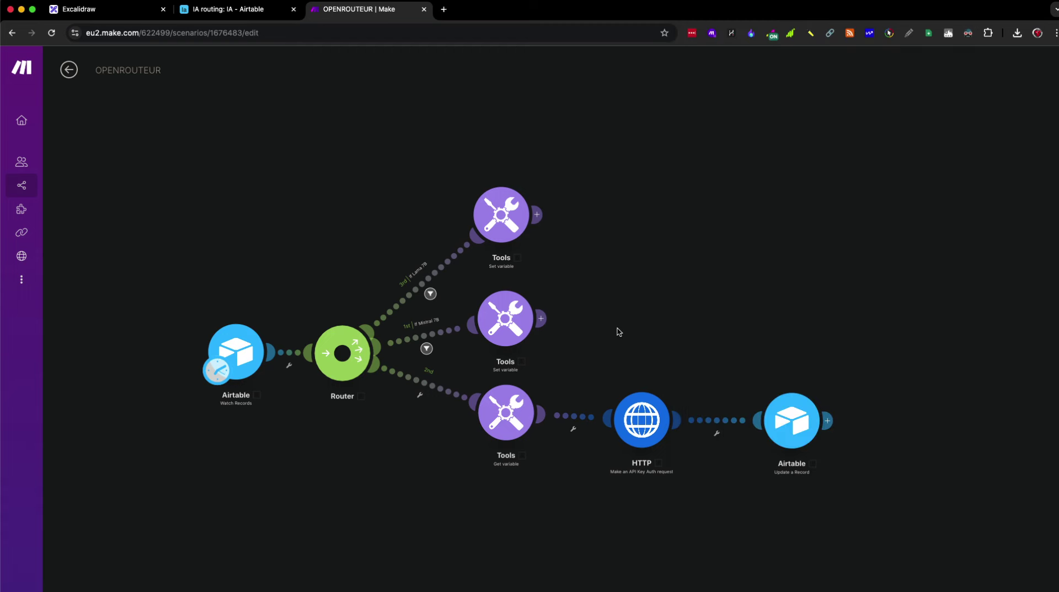
scroll(739, 448, "down", 5)
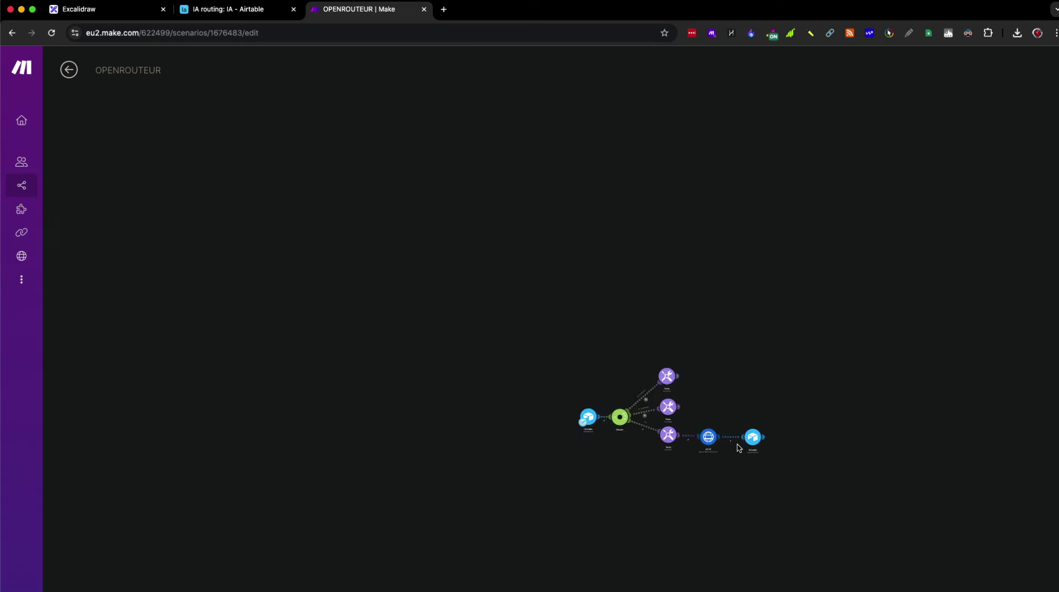
Step: Bring up the OpenRouter API page beside the scenario and show the shell version of the Hermes 3 405B Instruct sample code
scroll(739, 448, "up", 5)
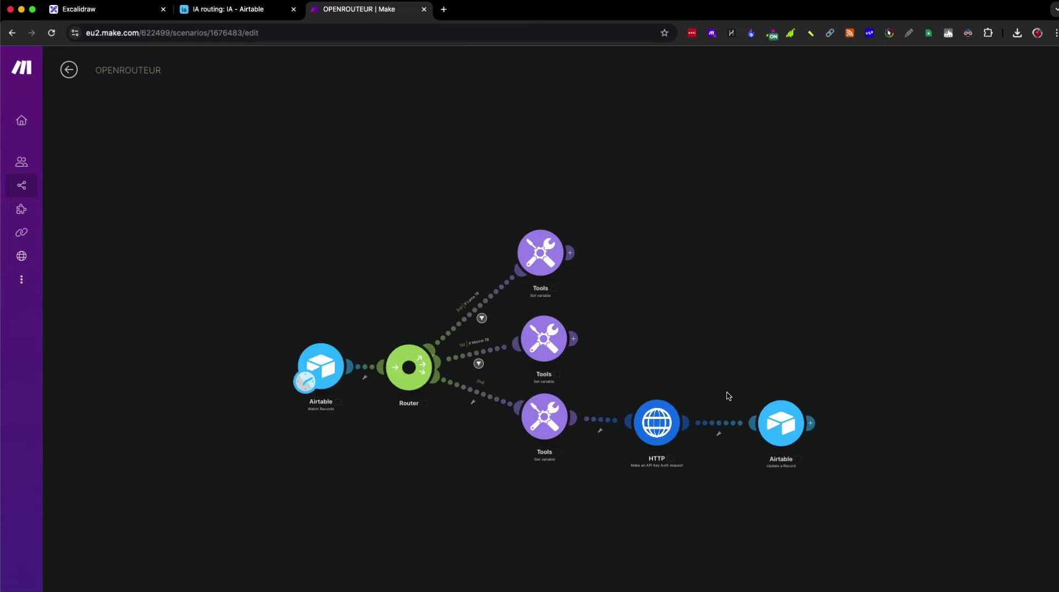
left_click_drag(702, 378, 505, 373)
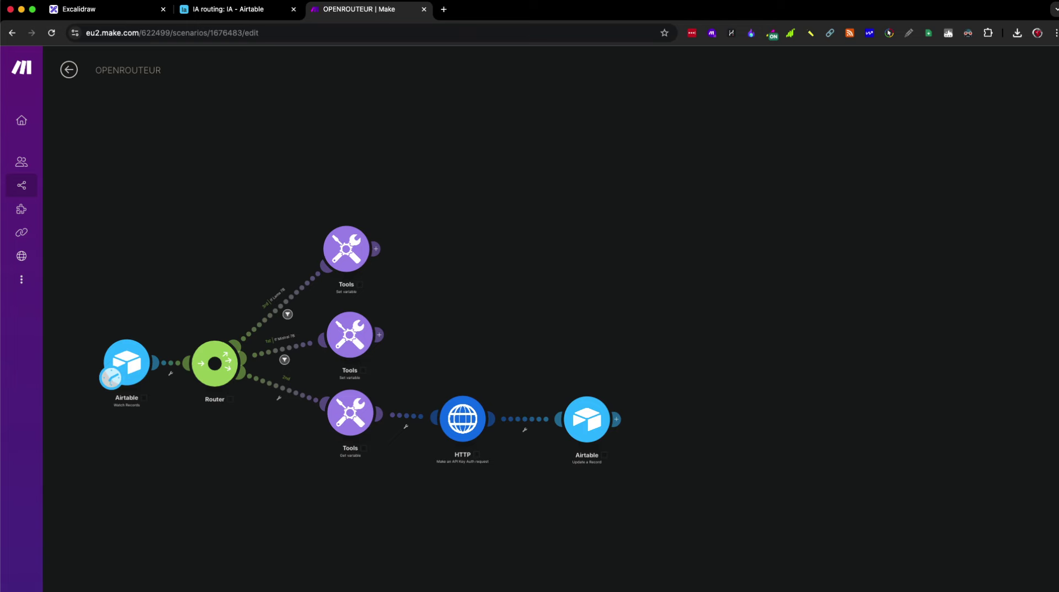
scroll(353, 342, "right", 2)
key("super+Tab")
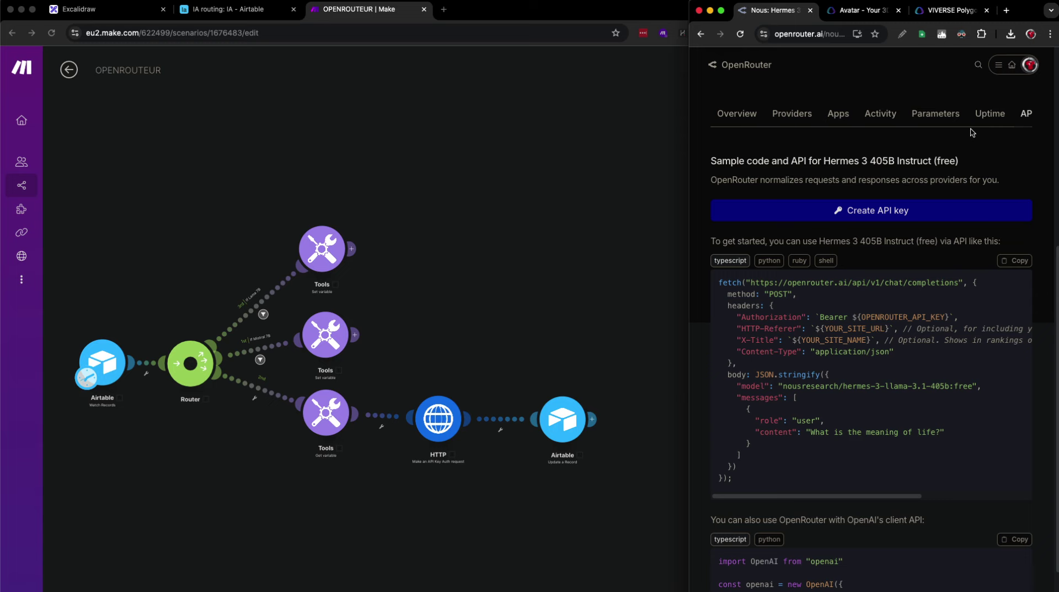
left_click(826, 261)
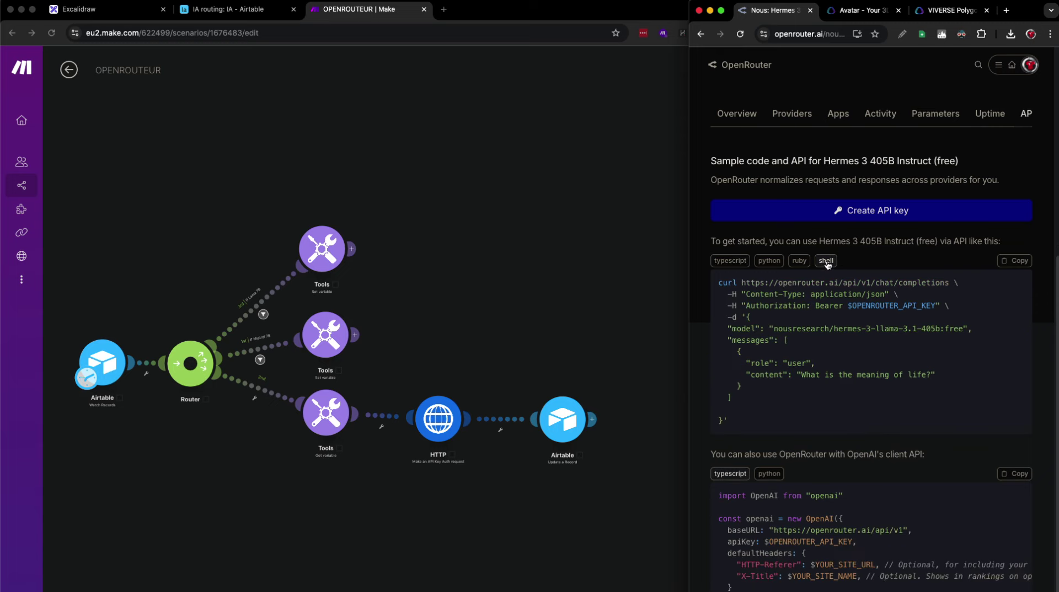
Step: Open the HTTP module's settings and narrow the OpenRouter window so both can be viewed together
left_click(447, 422)
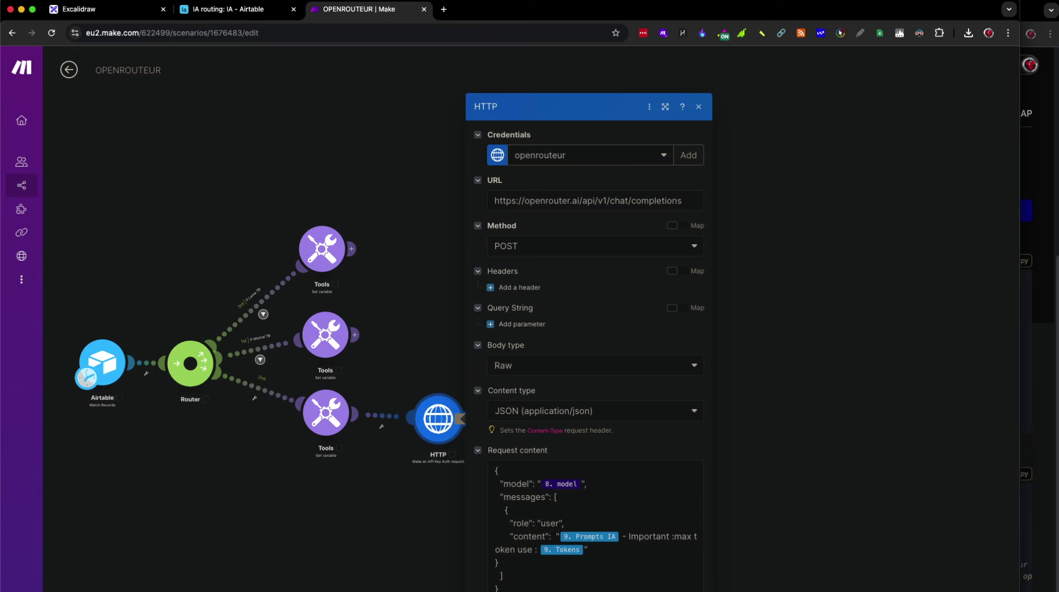
left_click(1057, 534)
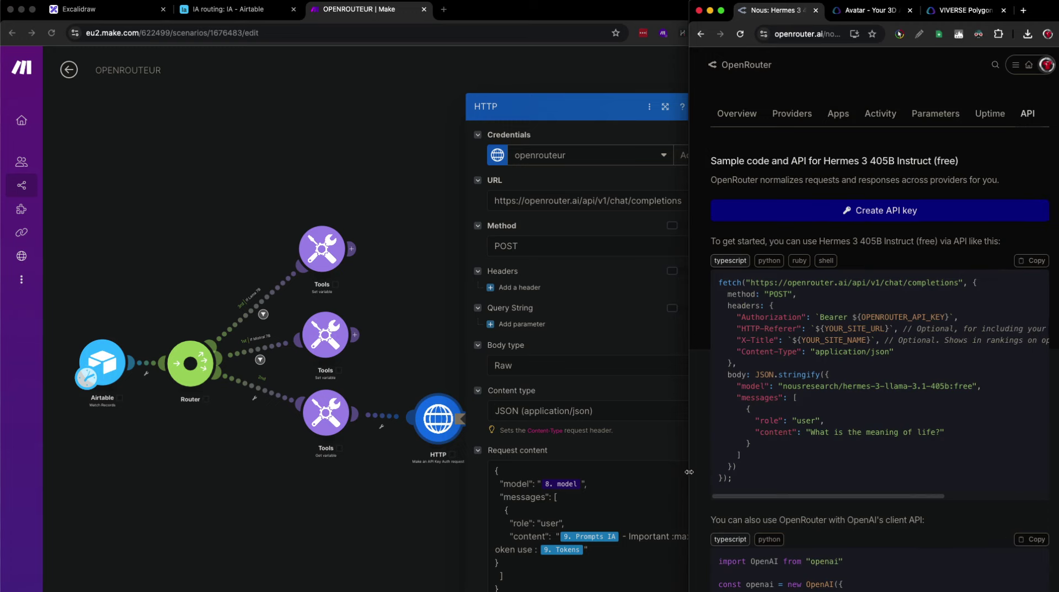
left_click_drag(689, 475, 723, 482)
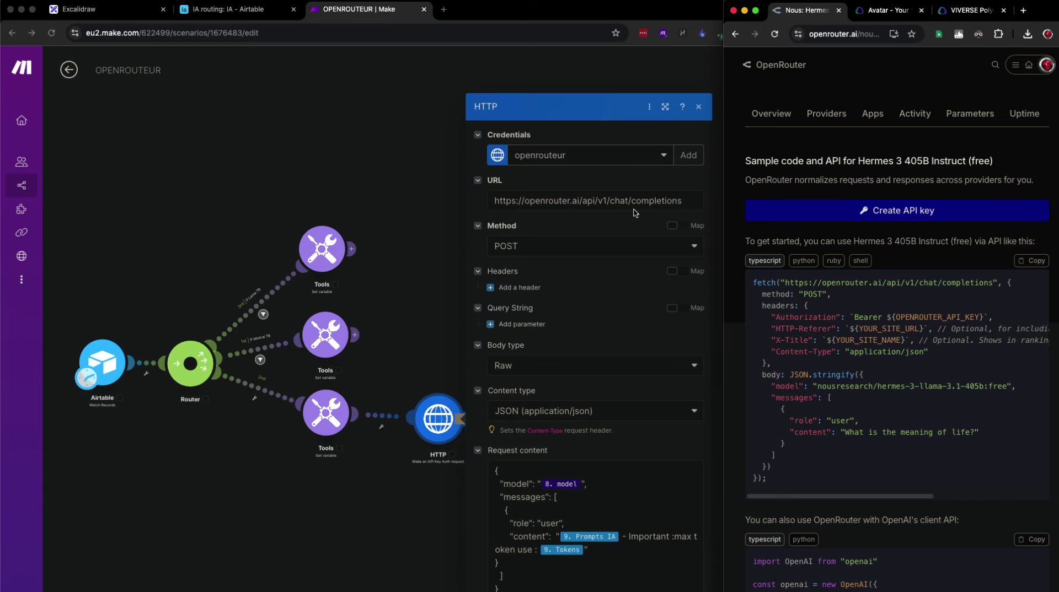
Step: Open the new keychain form for the HTTP module's credentials and examine the API key parameter name
left_click(686, 157)
left_click(686, 157)
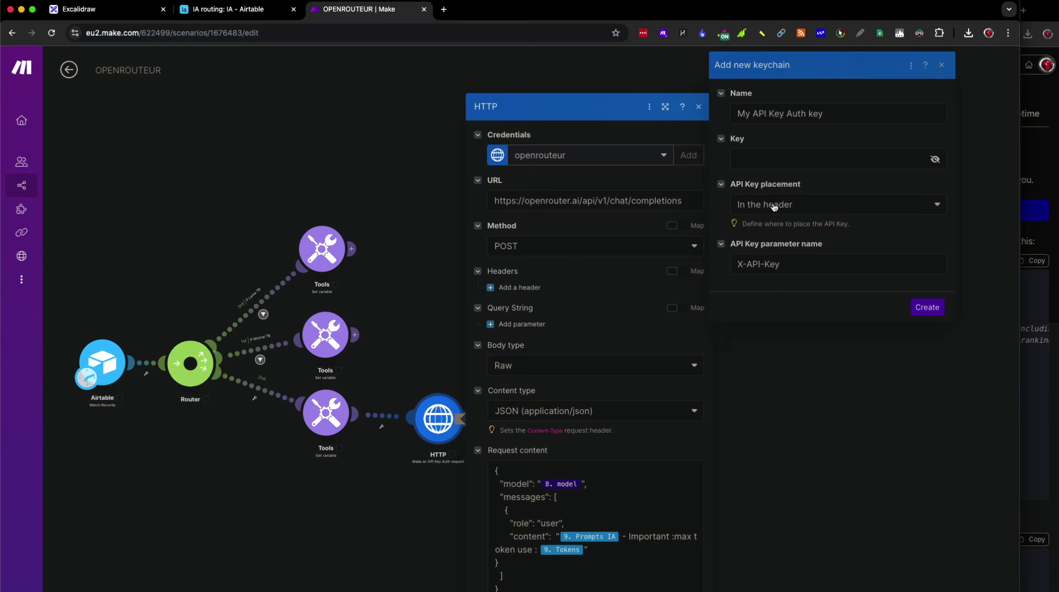
left_click(805, 267)
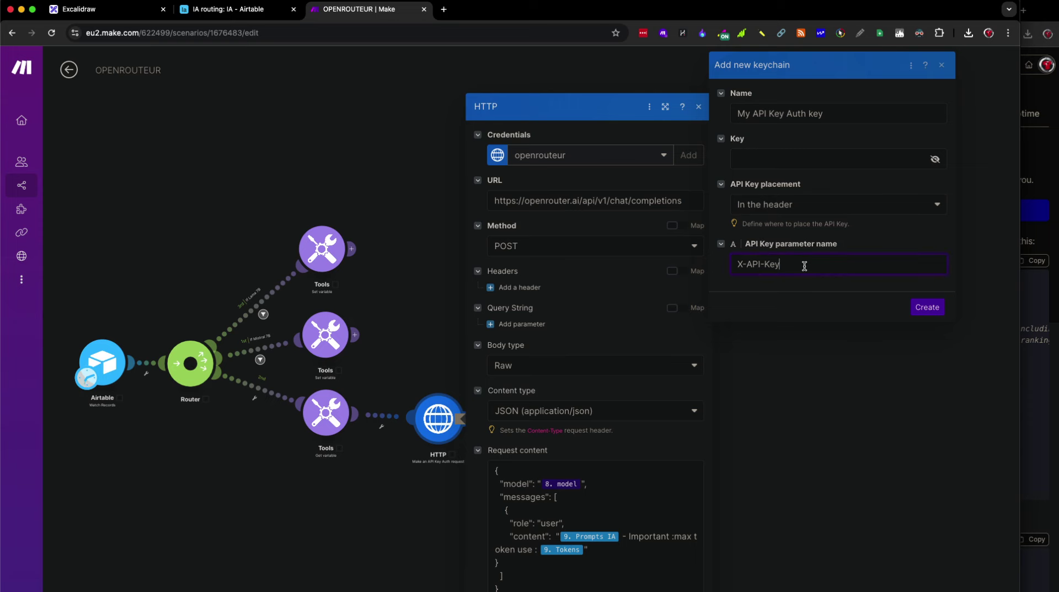
double_click(804, 267)
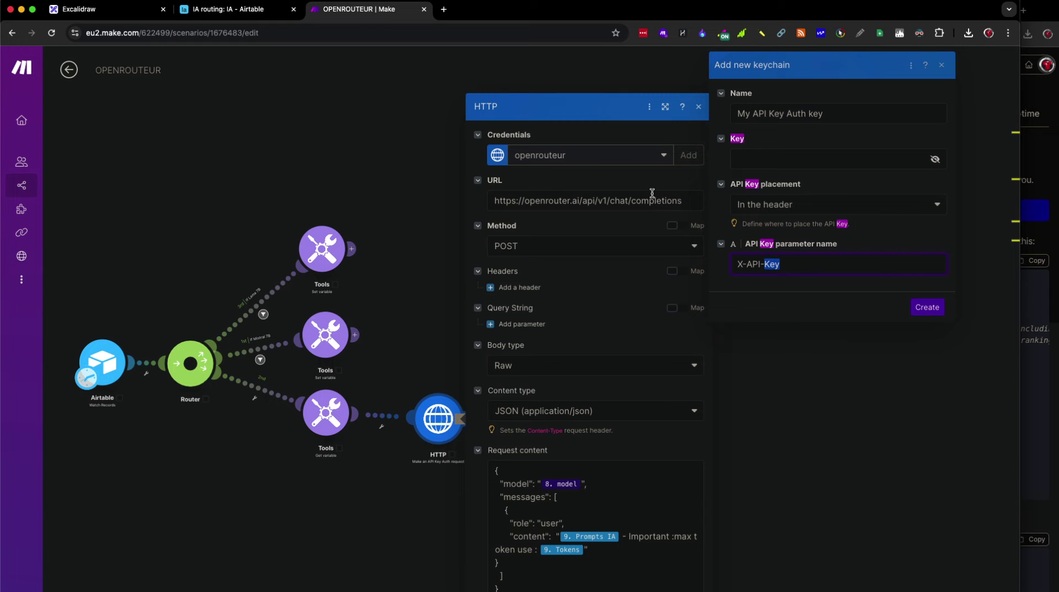
Step: Show the shell sample code on OpenRouter and highlight the chat completions endpoint URL
left_click(1037, 403)
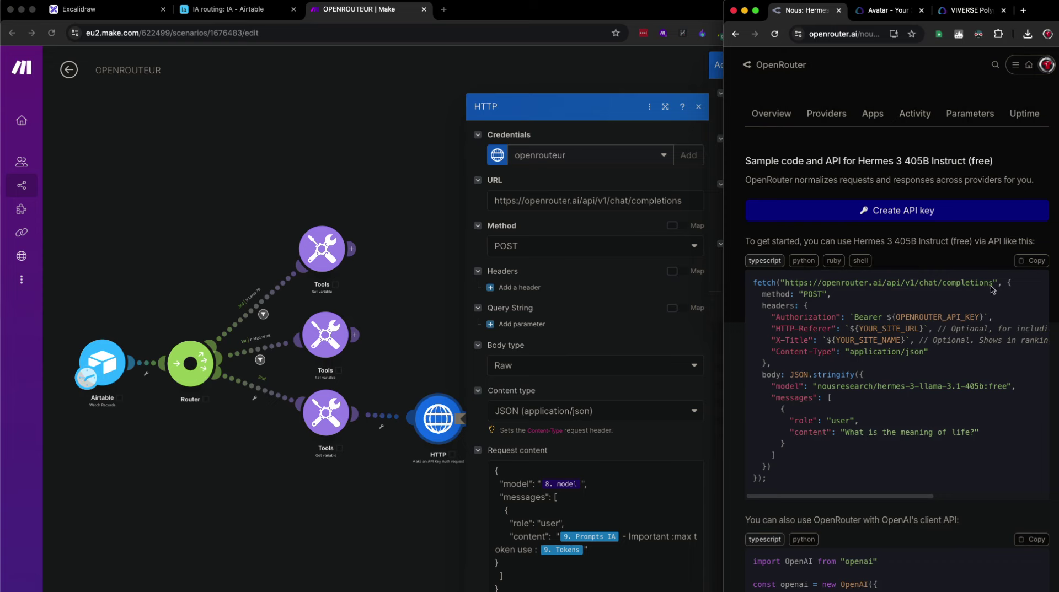
left_click(859, 261)
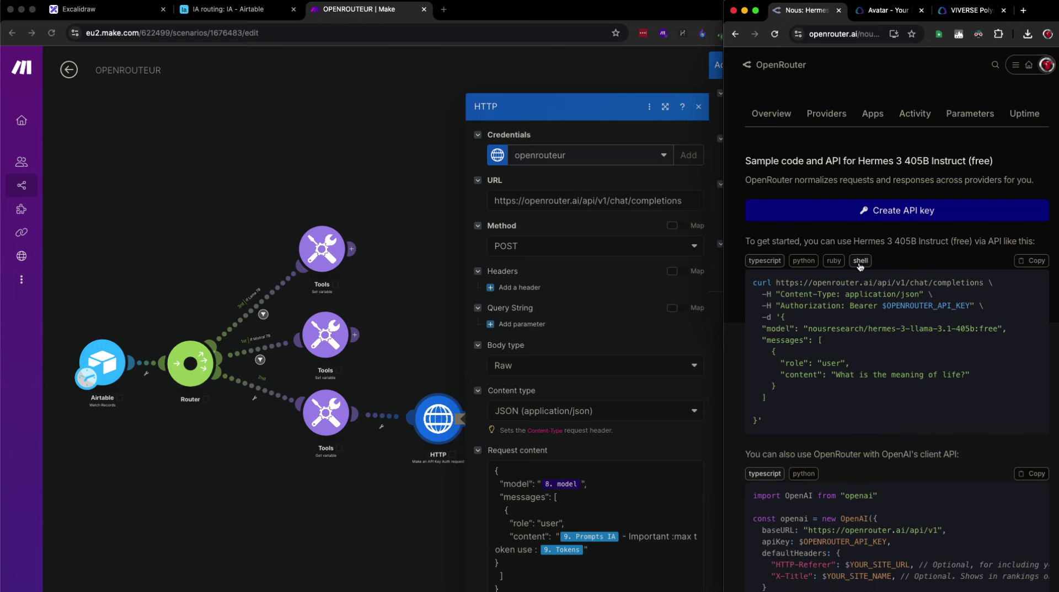
left_click_drag(776, 283, 982, 283)
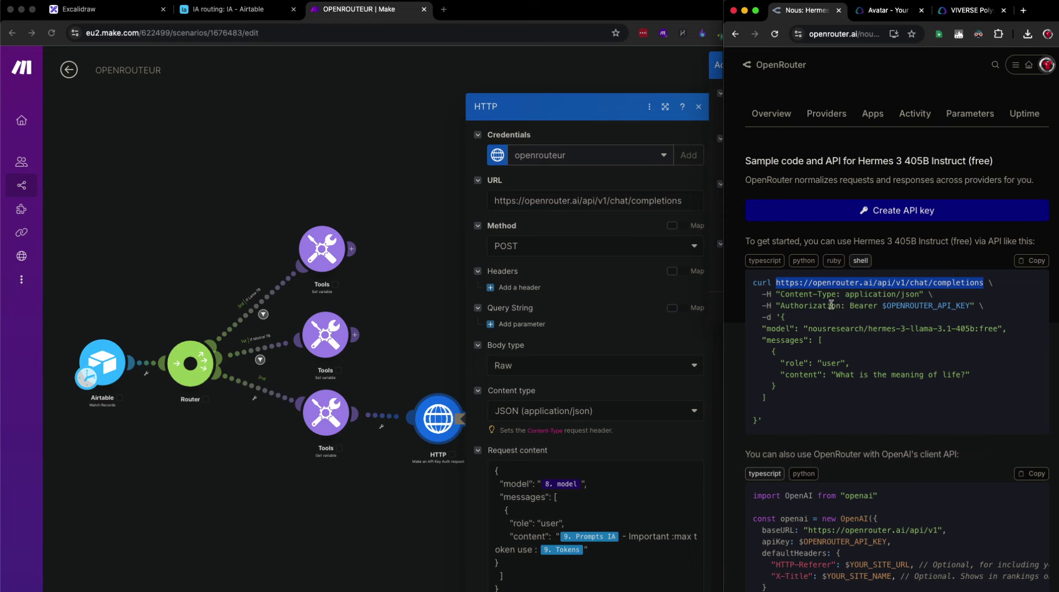
Step: Try pasting the API key into the new keychain's Key field, then discard the keychain form
left_click(676, 187)
left_click(739, 161)
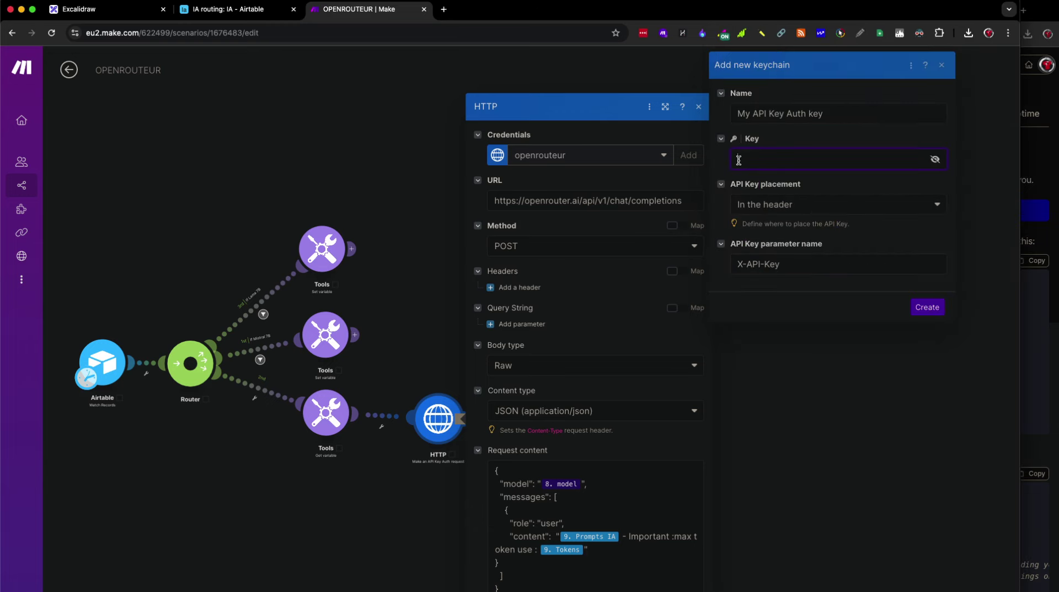
key("super+v")
key("super+v")
left_click(935, 159)
type("c")
left_click(635, 229)
left_click(941, 65)
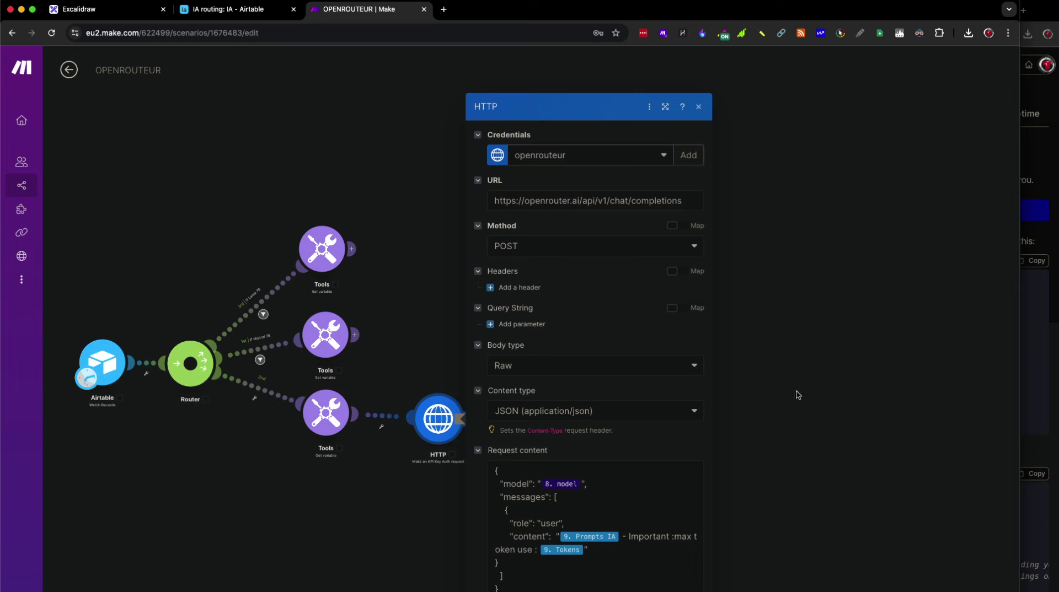
Step: Compare OpenRouter's TypeScript and shell samples and highlight the Content-Type: application/json header in the shell code
left_click_drag(1018, 417, 723, 416)
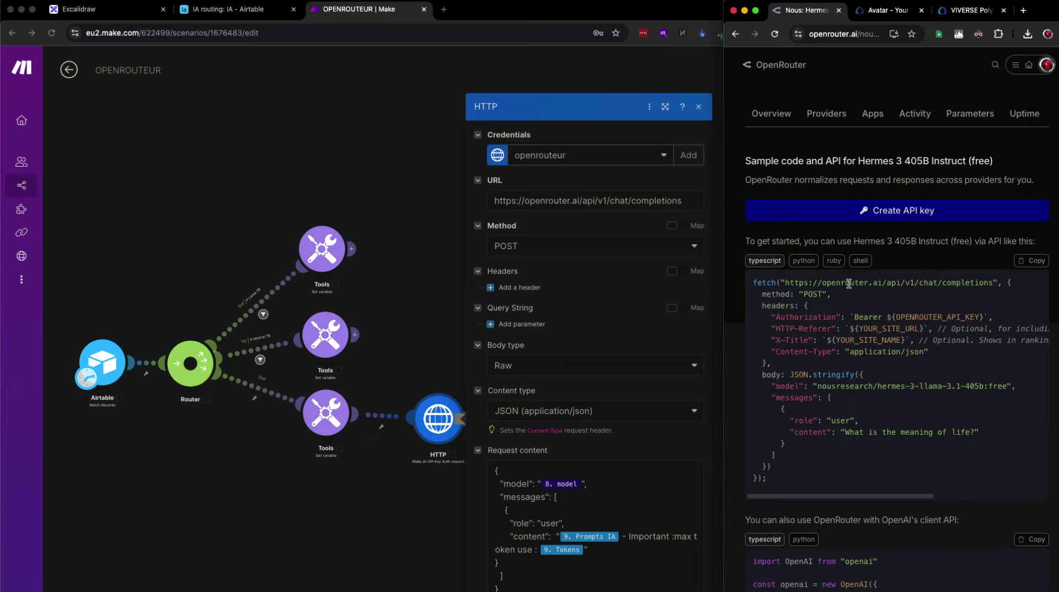
left_click(861, 261)
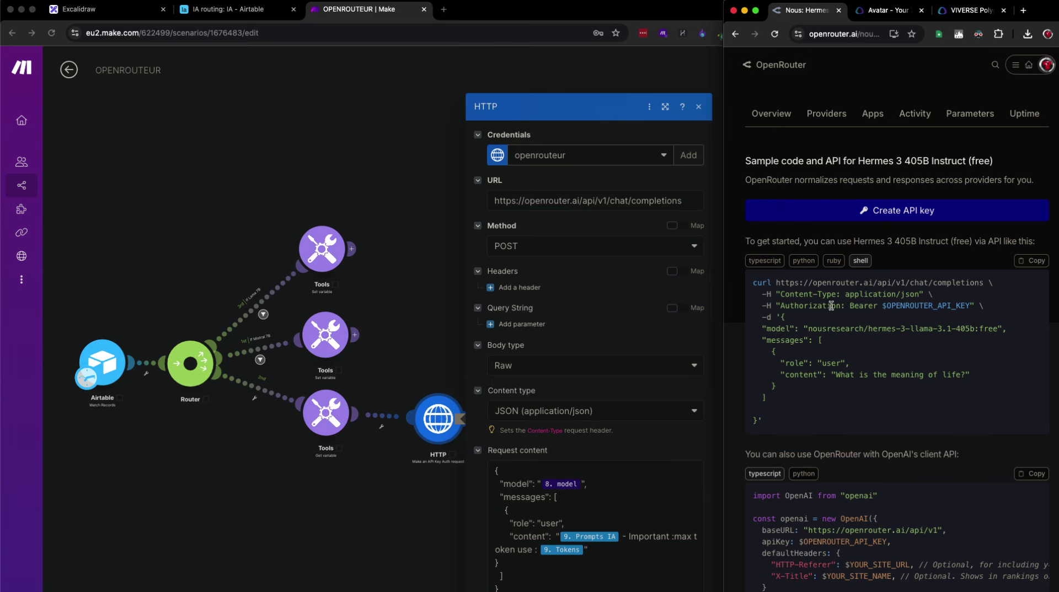
left_click(768, 262)
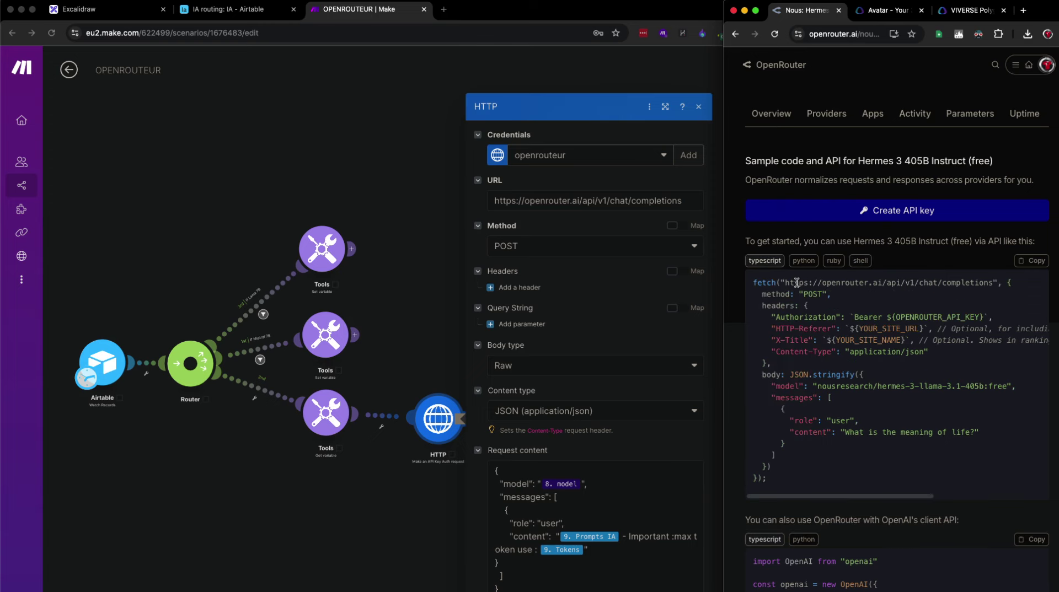
left_click(860, 261)
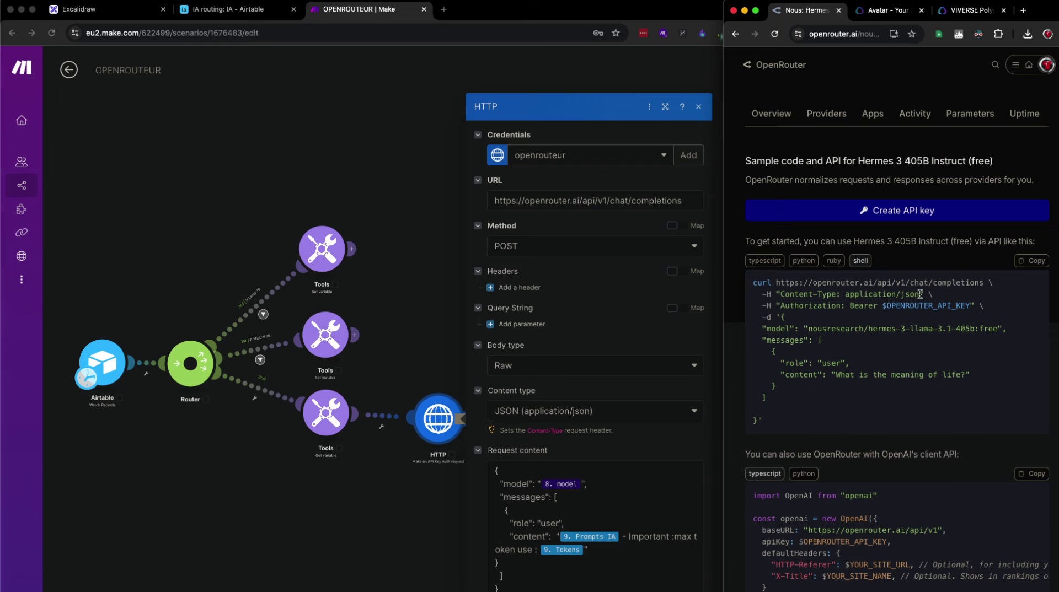
left_click_drag(921, 295, 782, 292)
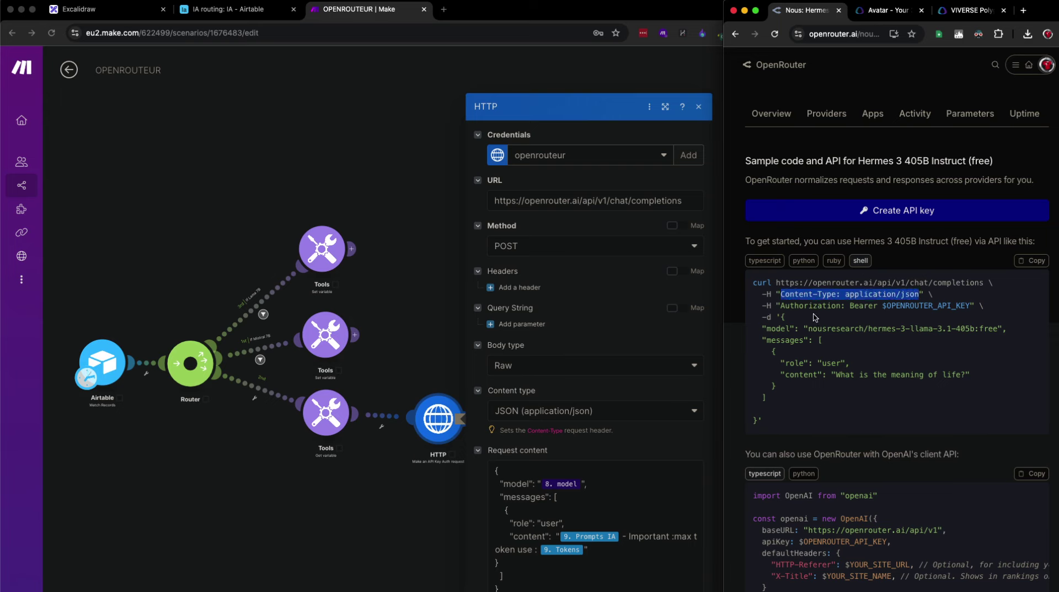
Step: Highlight the JSON request body in OpenRouter's shell sample for comparison with the HTTP module's request content
left_click(619, 458)
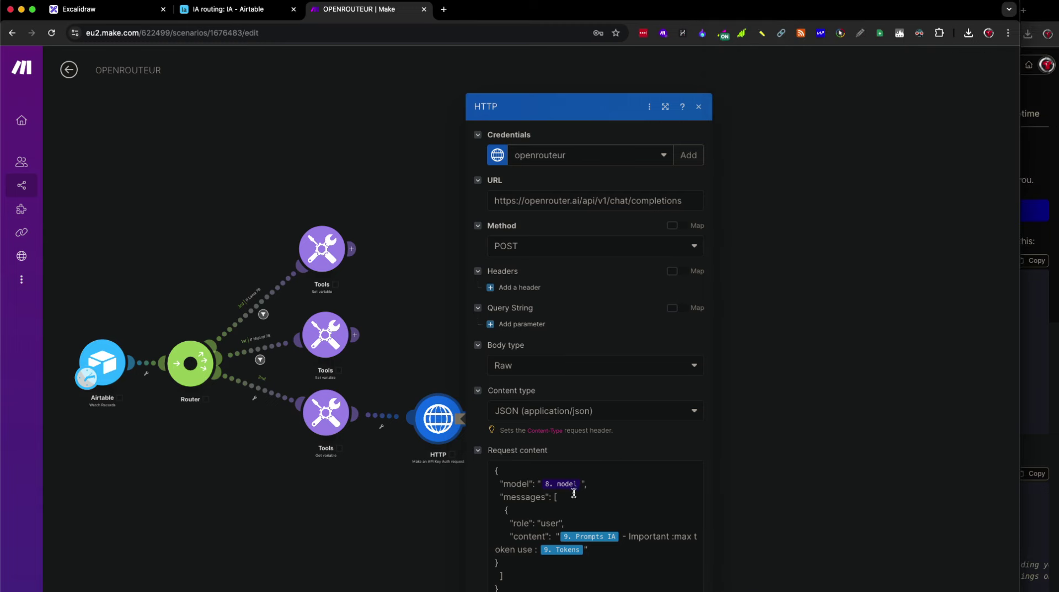
left_click(1039, 358)
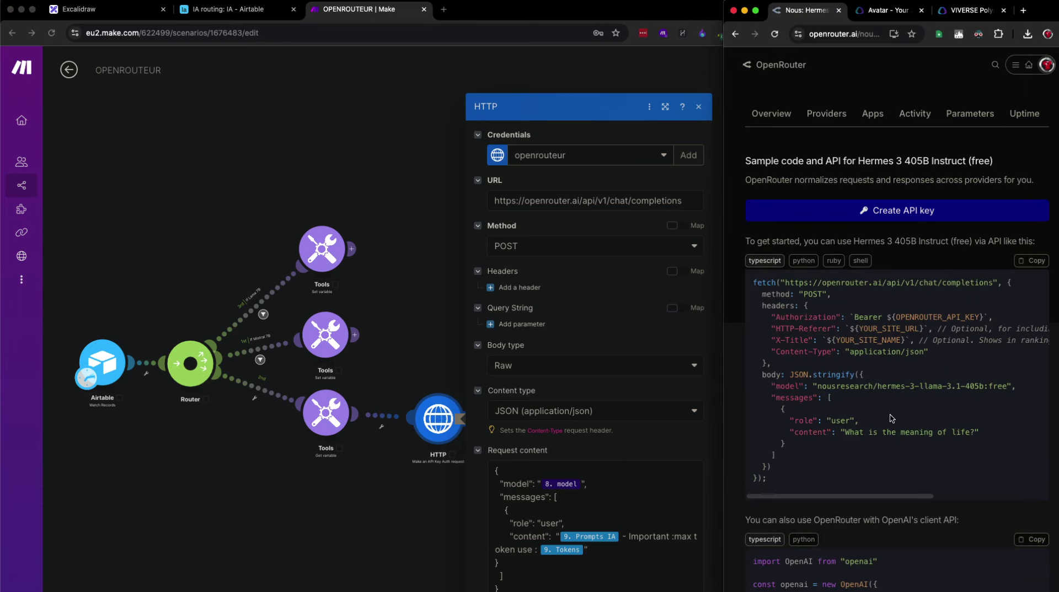
left_click(860, 261)
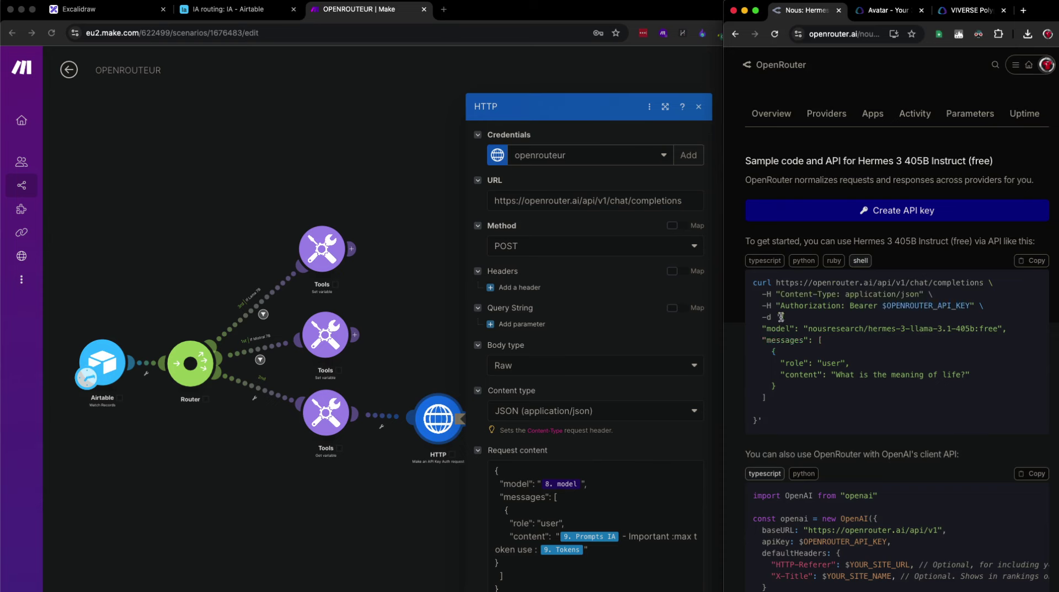
left_click_drag(781, 316, 758, 420)
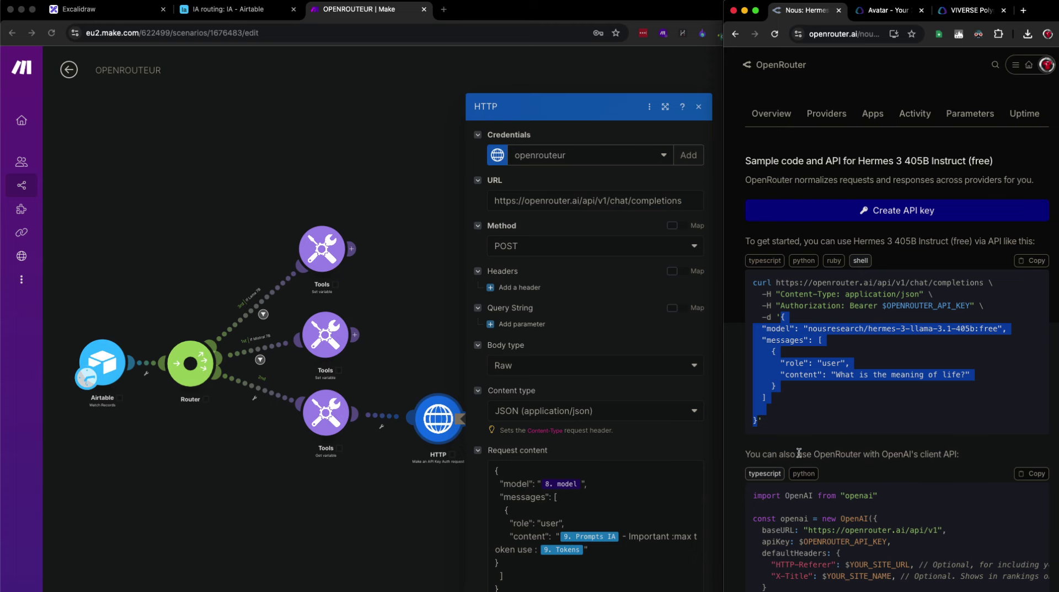
Step: Inspect the variables mapped in the HTTP module's request content, then close the module without changes
left_click(654, 452)
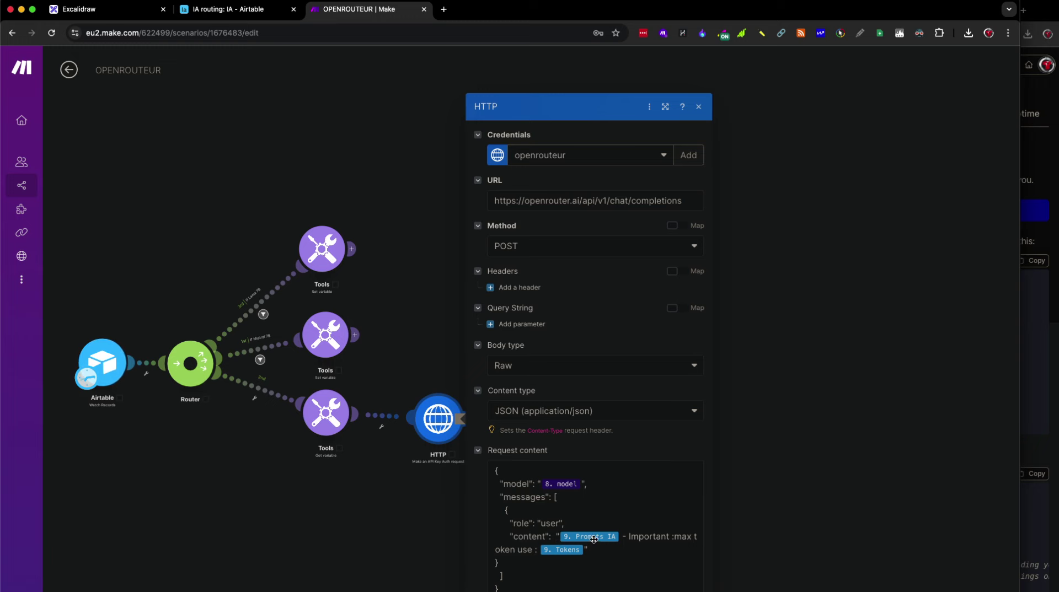
left_click(624, 537)
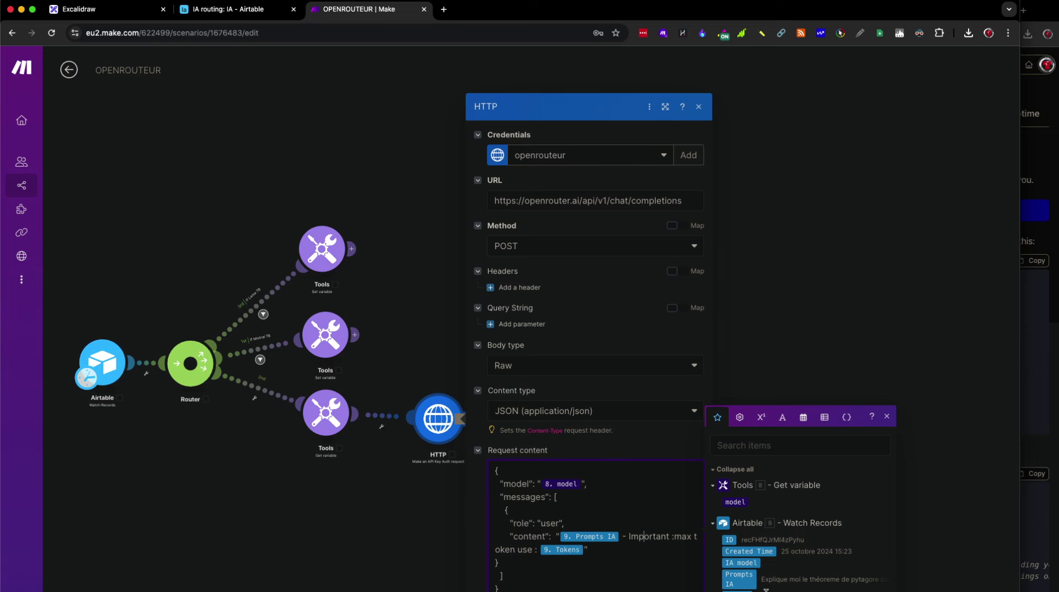
key("Escape")
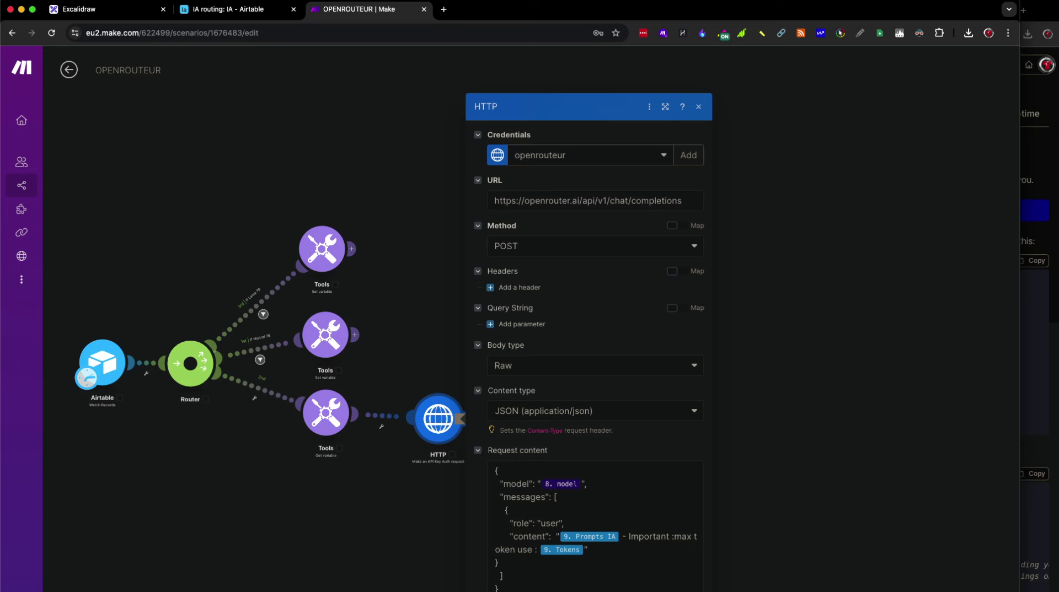
key("Escape")
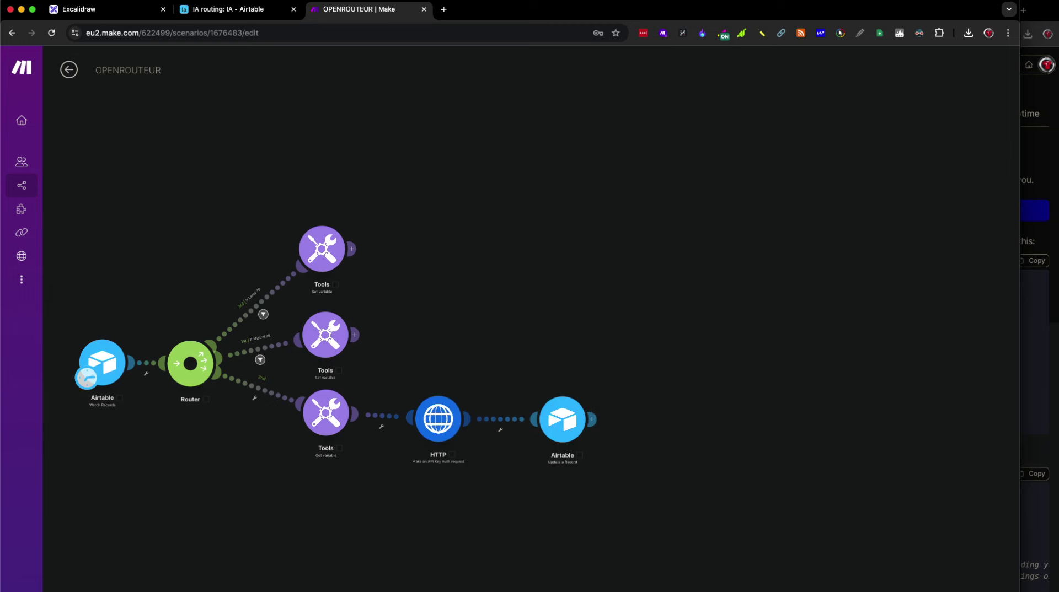
Step: Inspect the Airtable Update a Record module, expanding the HTTP response's choices and message data for the Textes IA field, then close it
left_click(592, 420)
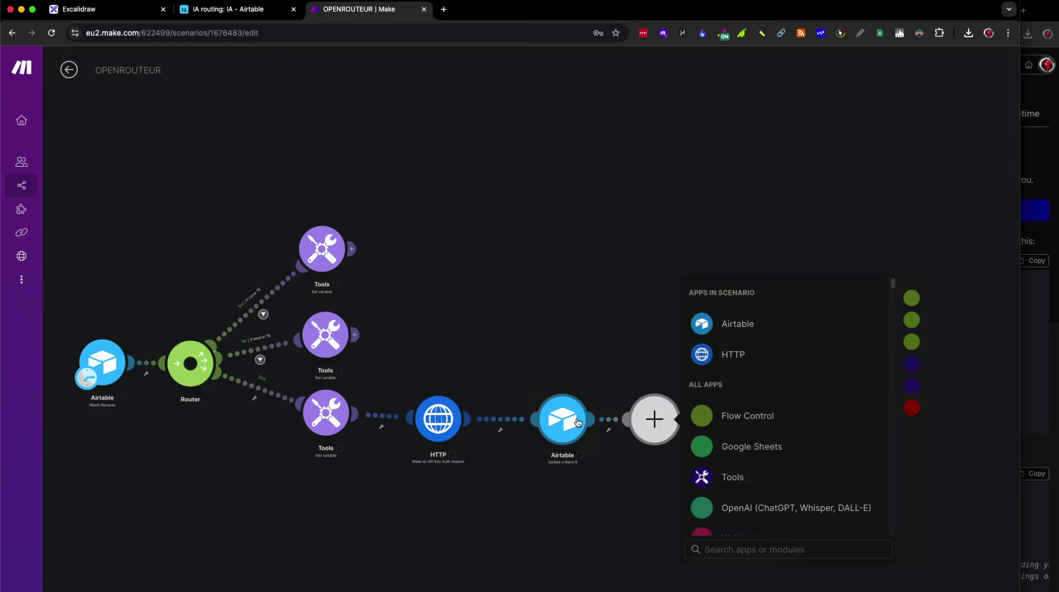
left_click(565, 424)
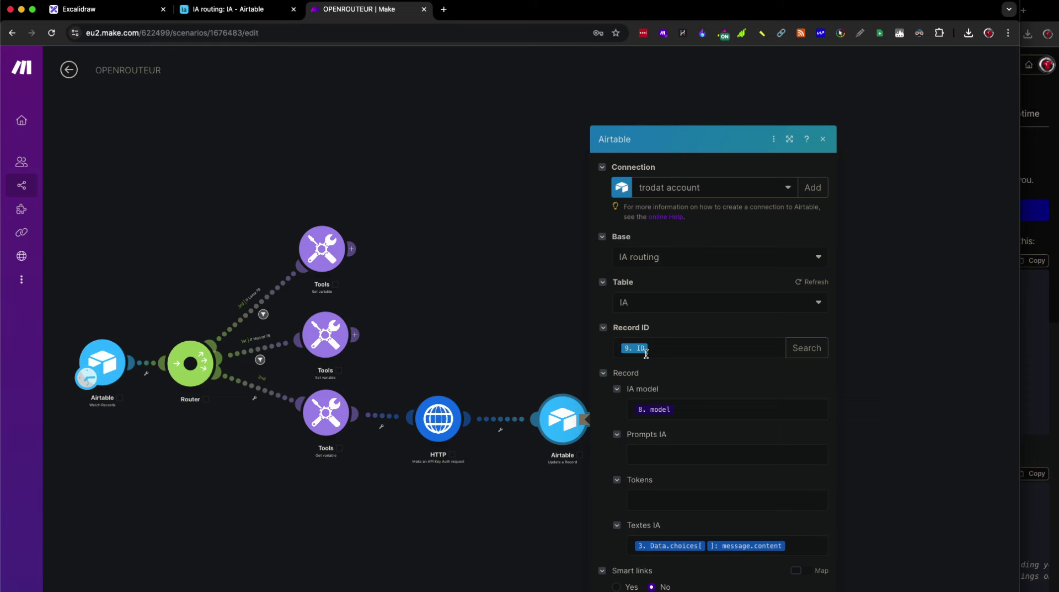
left_click(807, 549)
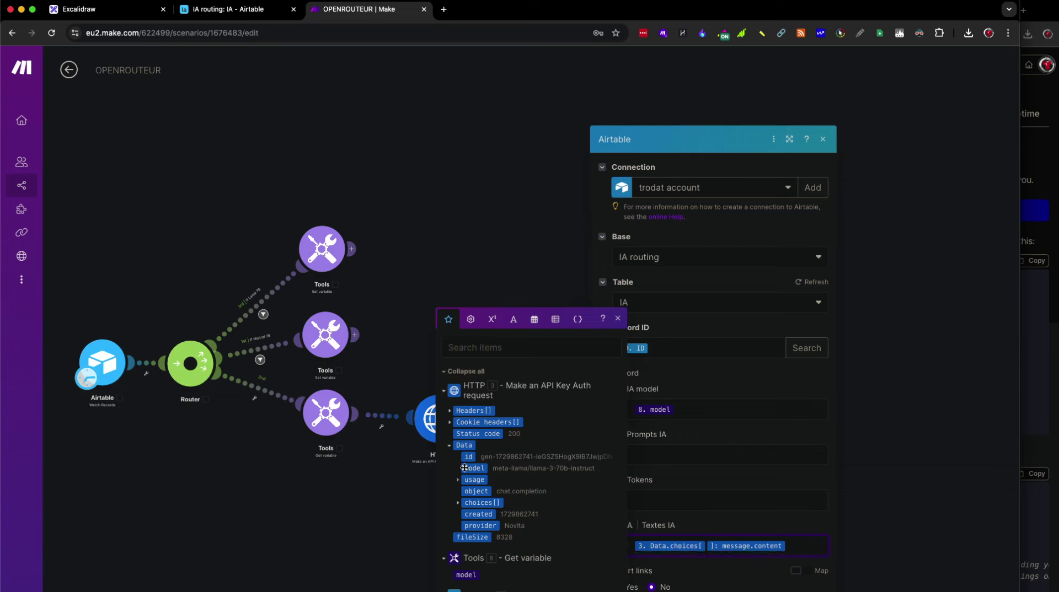
left_click(458, 504)
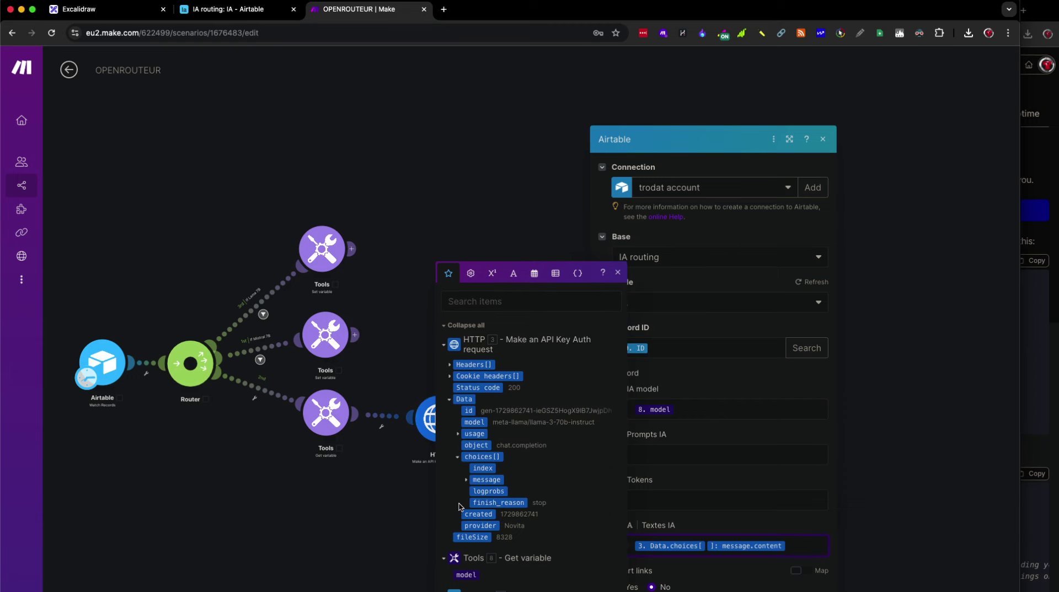
left_click(466, 482)
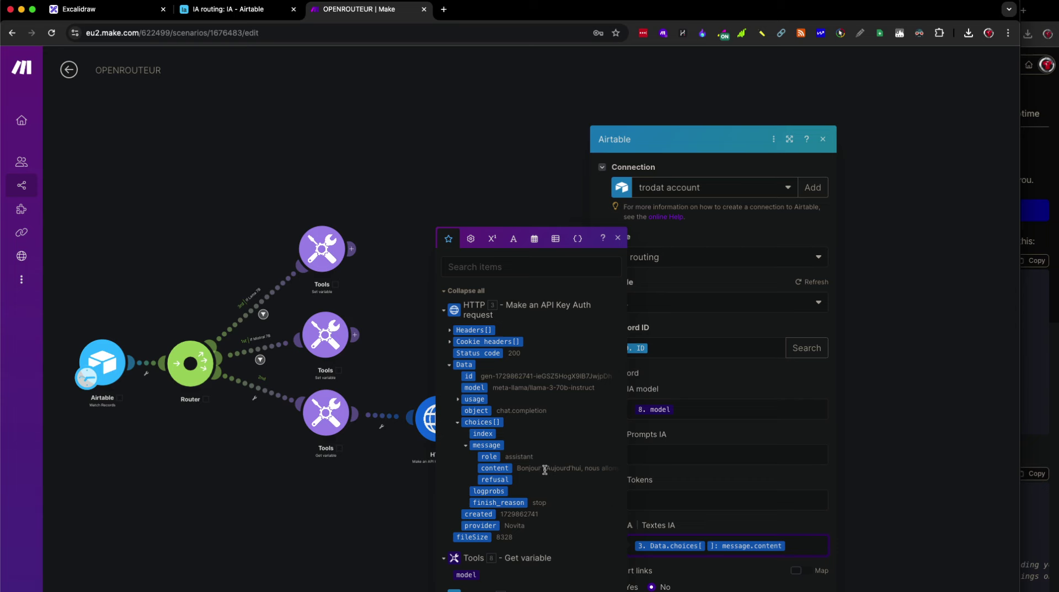
left_click(729, 578)
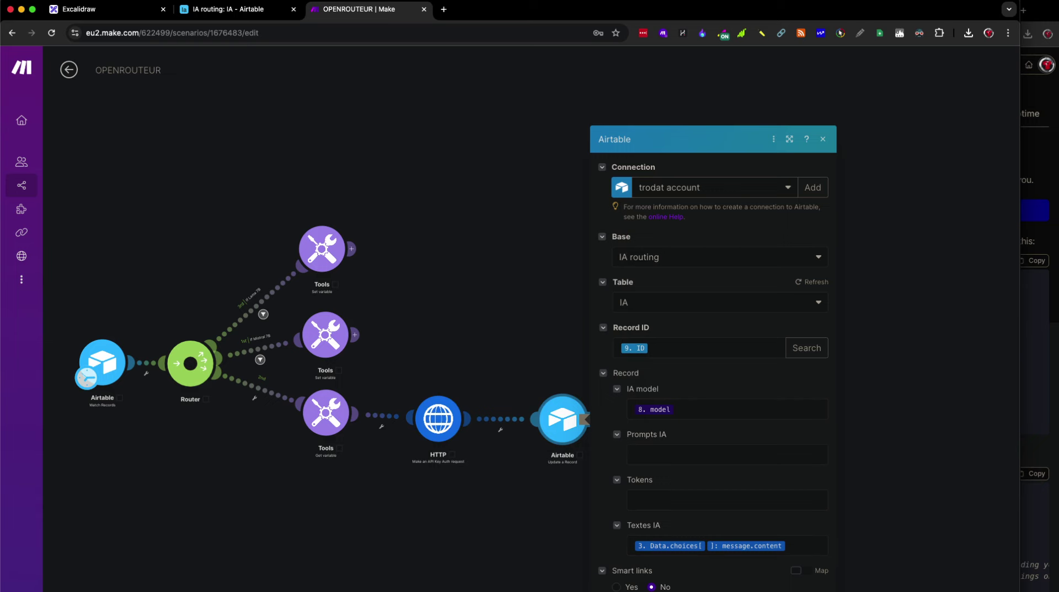
key("Escape")
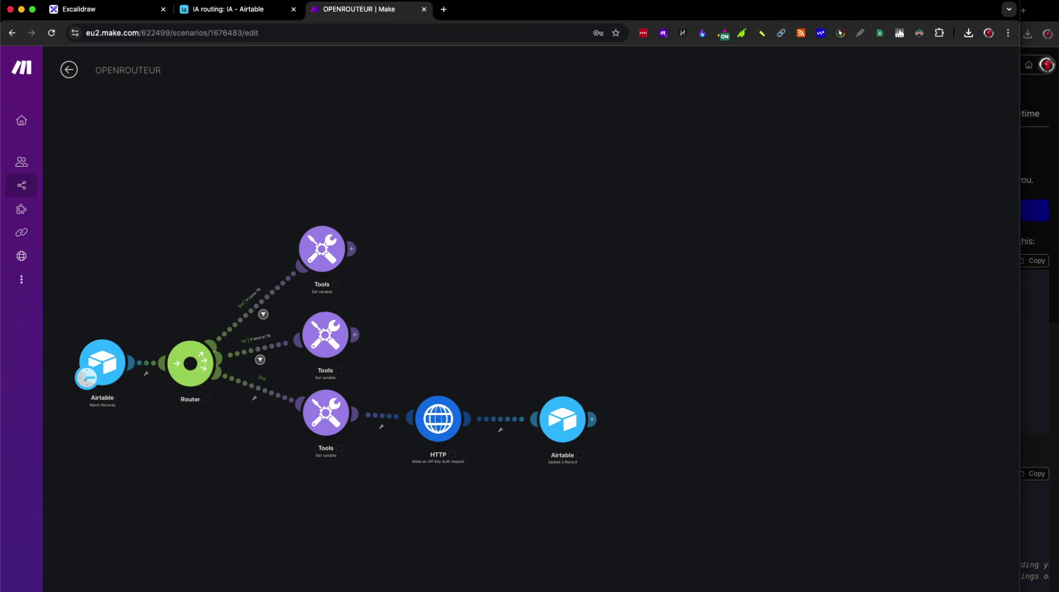
left_click_drag(302, 513, 431, 536)
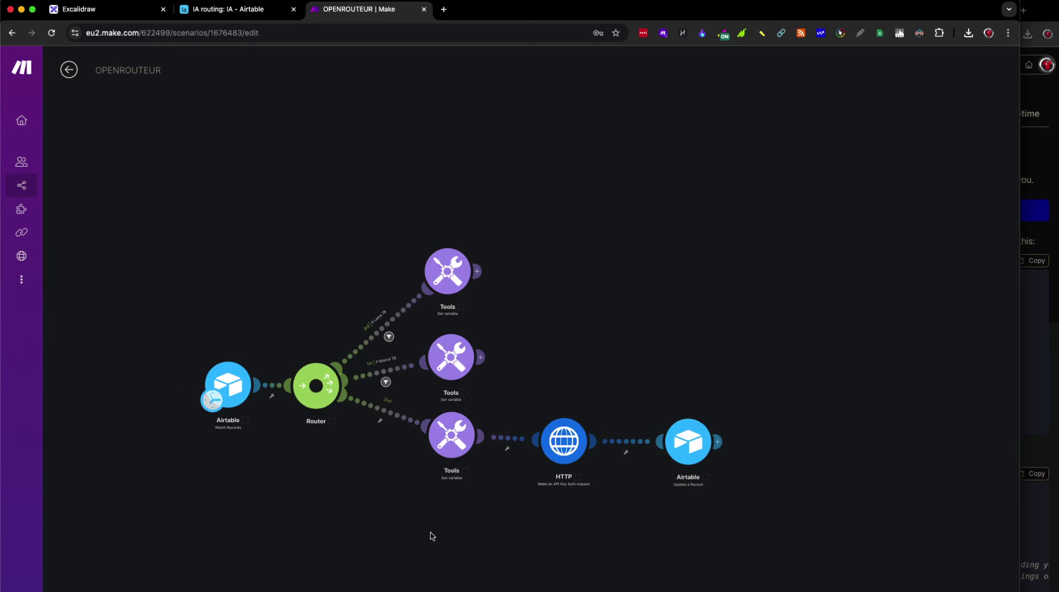
scroll(431, 536, "down", 3)
scroll(431, 536, "up", 6)
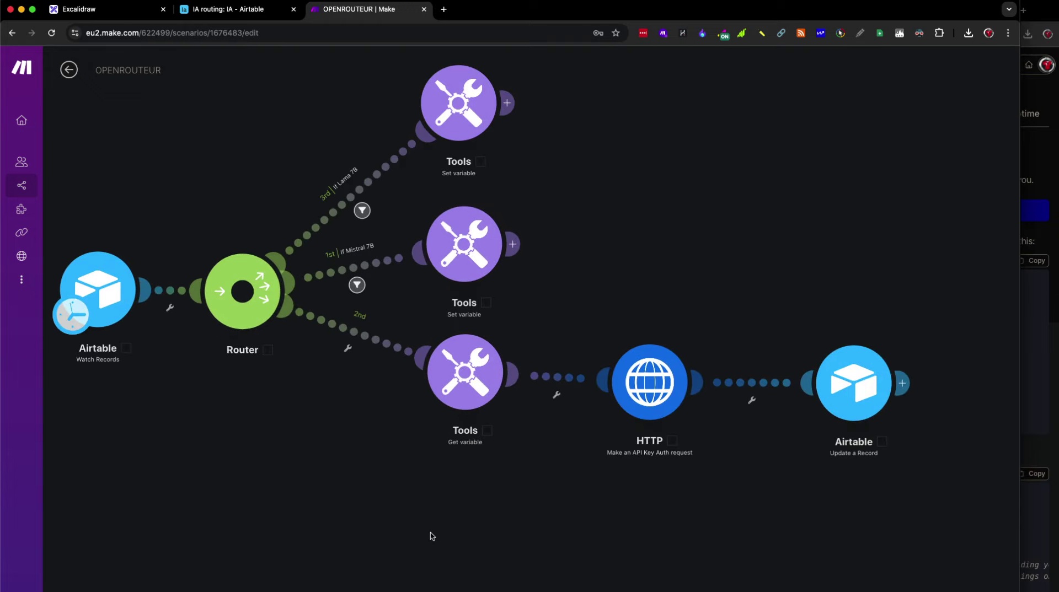
scroll(431, 536, "down", 1)
left_click_drag(470, 538, 493, 562)
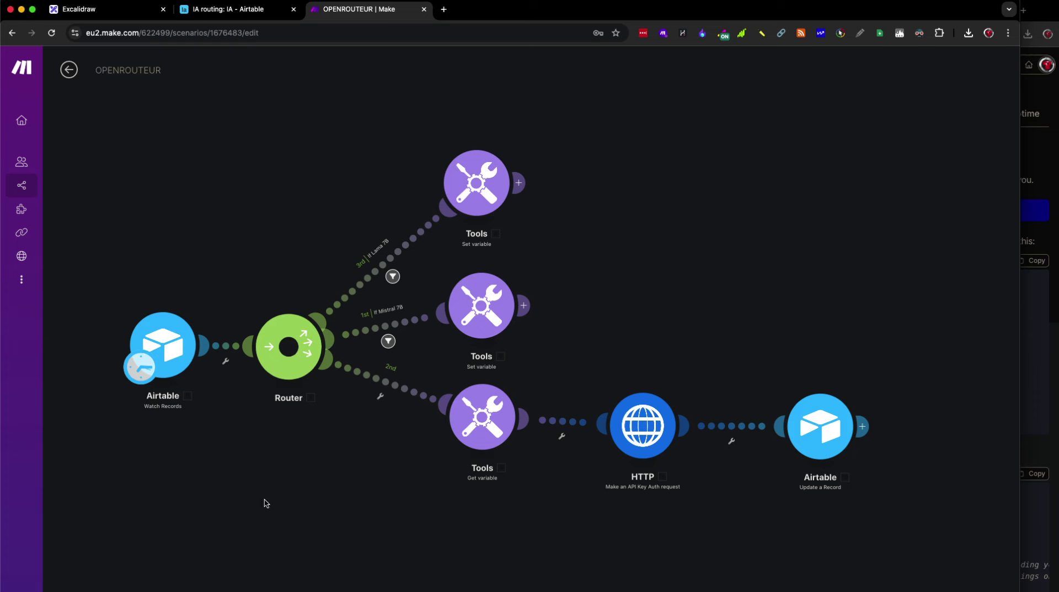
Step: Switch to Airtable and add a new record to the IA table with Tokens set to 600
left_click(234, 11)
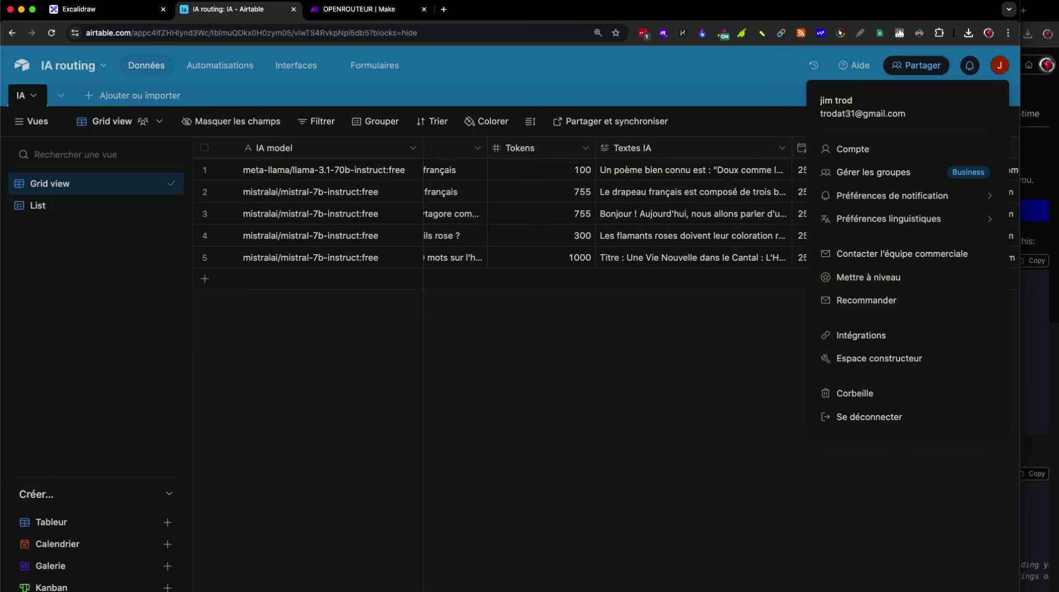
left_click(572, 568)
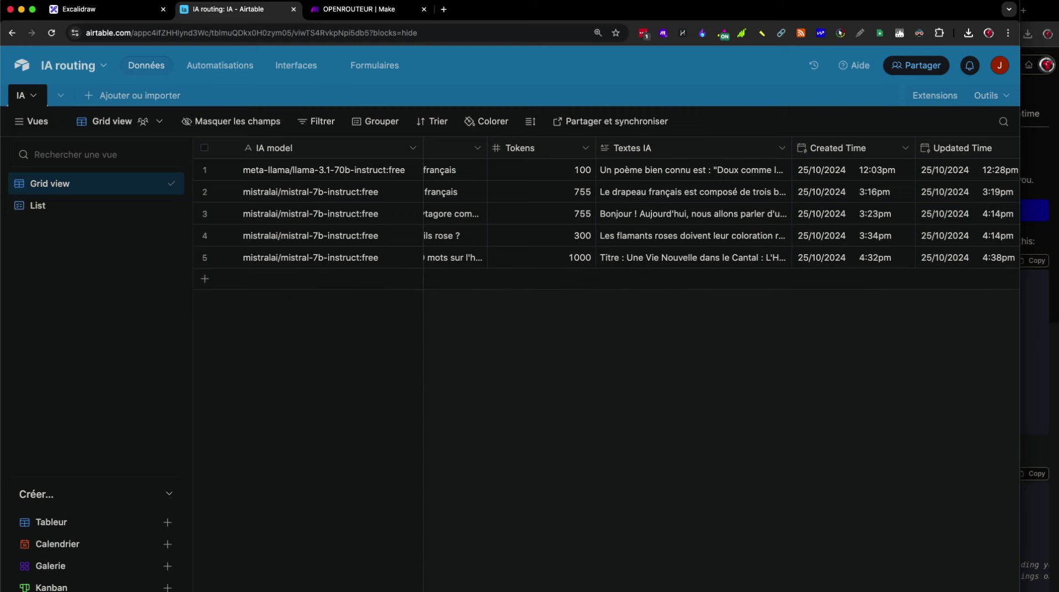
scroll(606, 215, "left", 5)
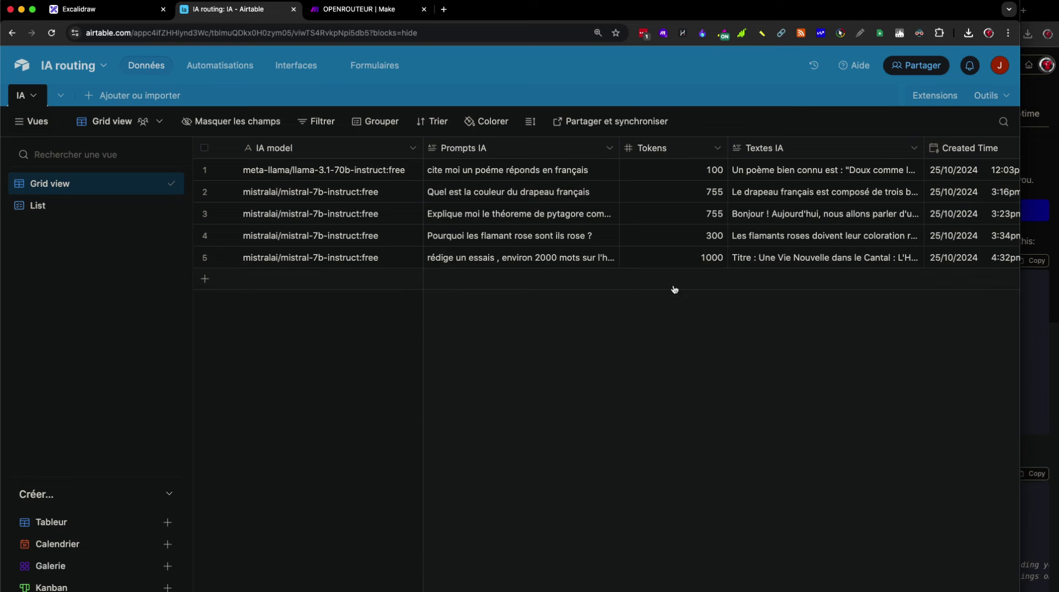
left_click(696, 282)
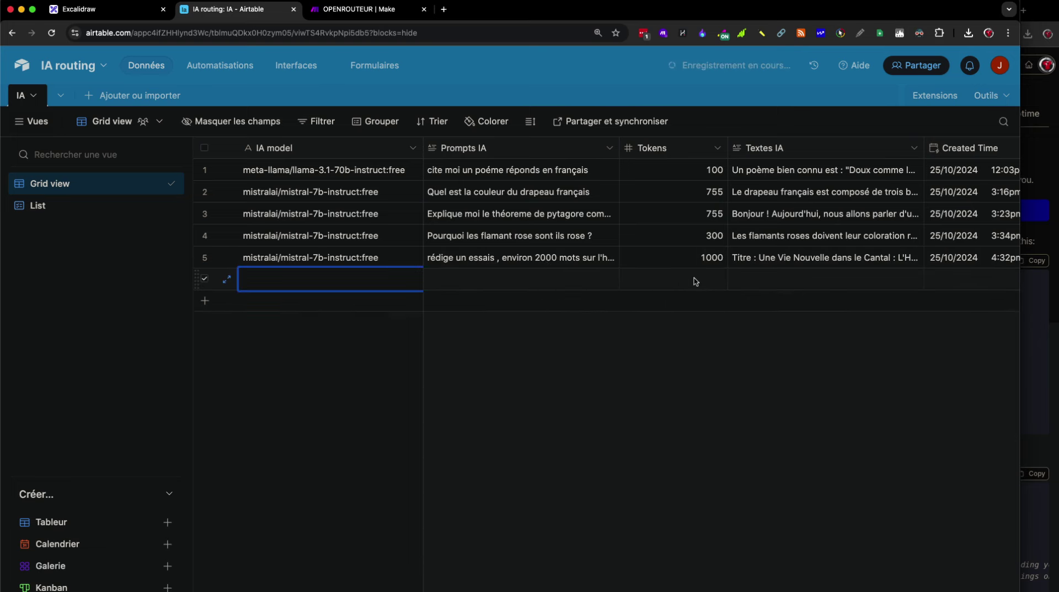
left_click(694, 281)
left_click(695, 279)
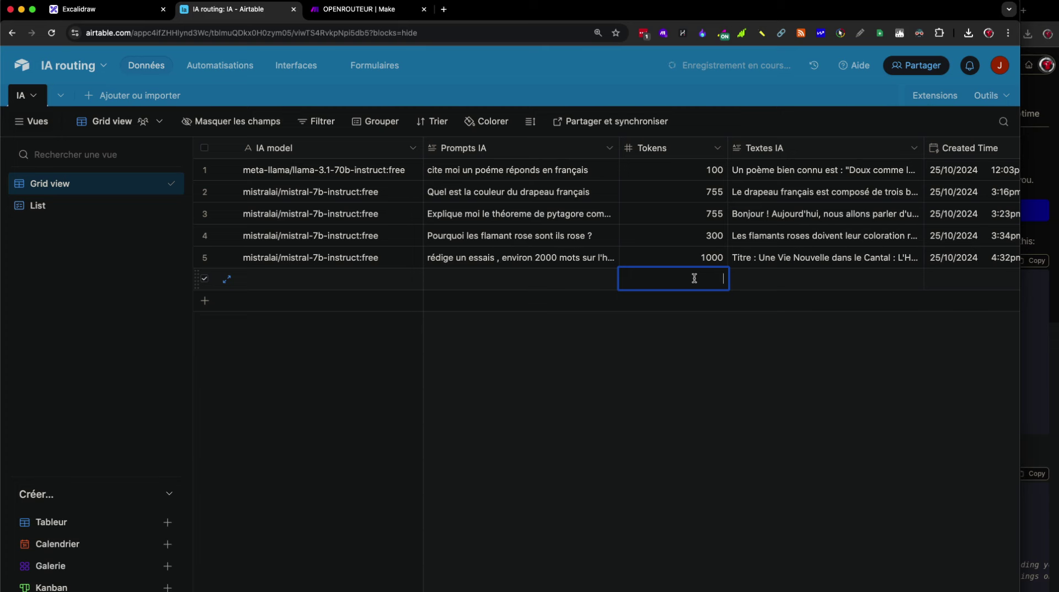
type("600")
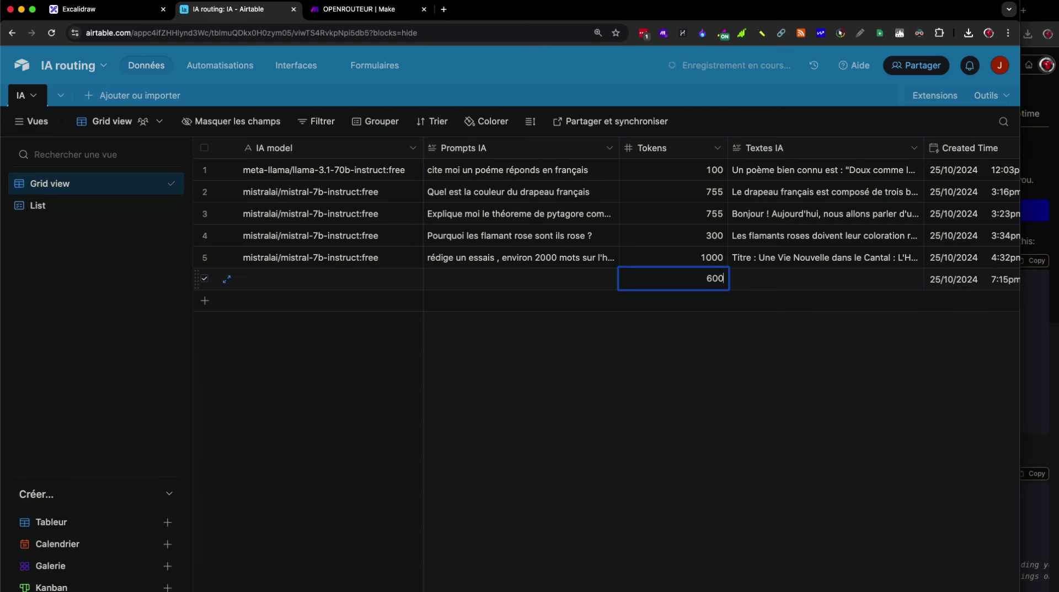
Step: Enter "Donne moi une liste des avions de chasse français encore en utilisation" as the new record's Prompts IA text
left_click(538, 282)
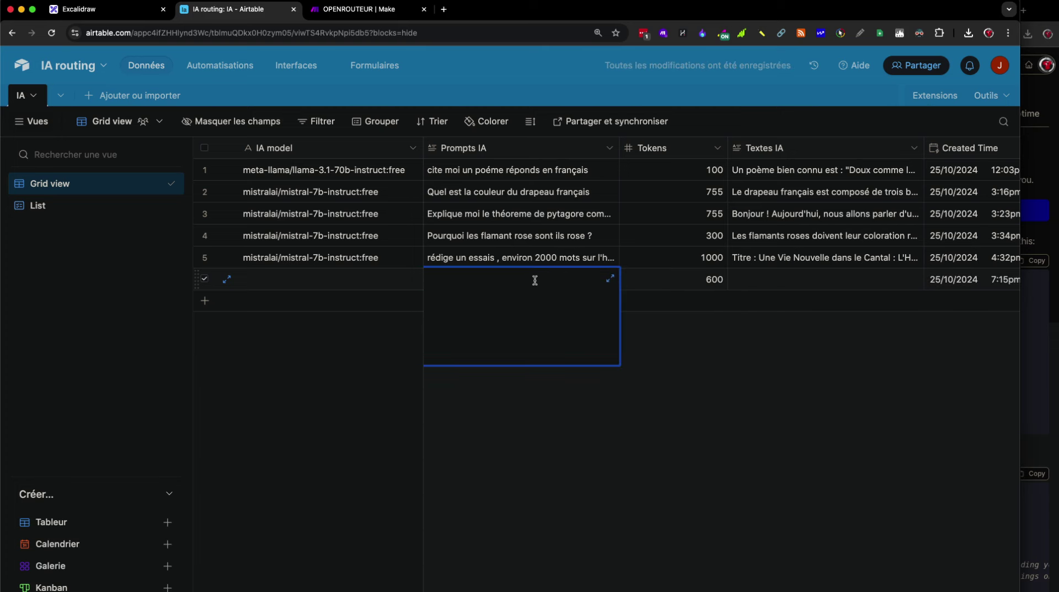
type("Donne moi u")
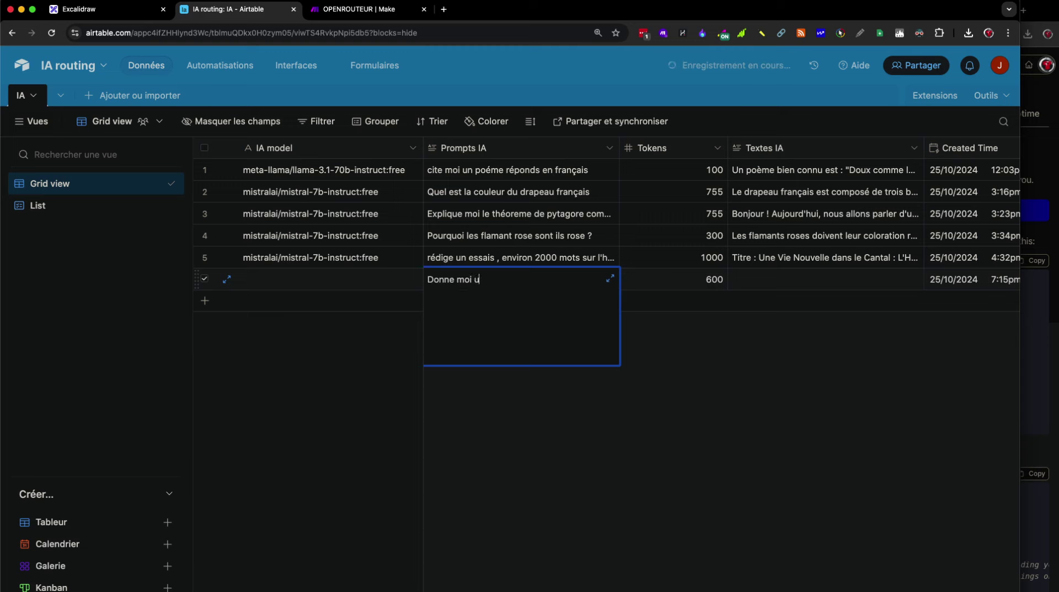
type("ne liste des avions de chasse")
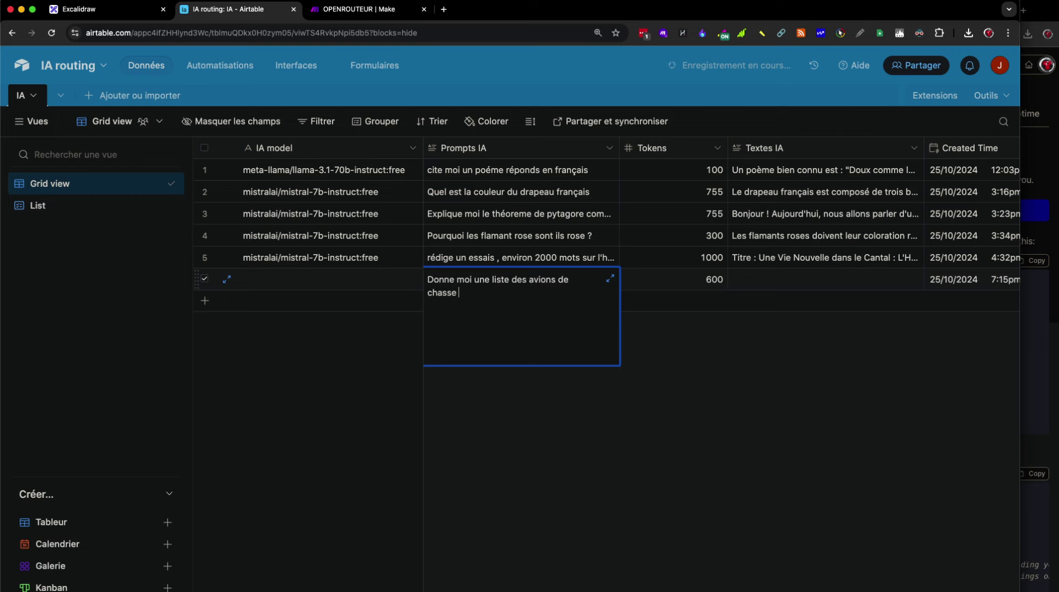
type(" français encore en outilisation")
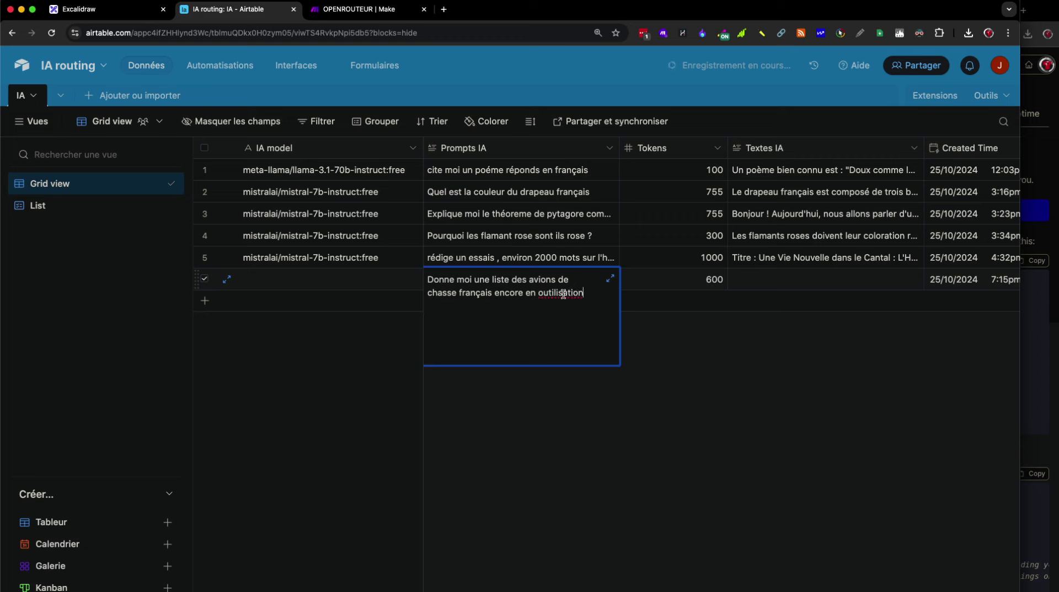
left_click(542, 293)
key("BackSpace")
left_click(727, 433)
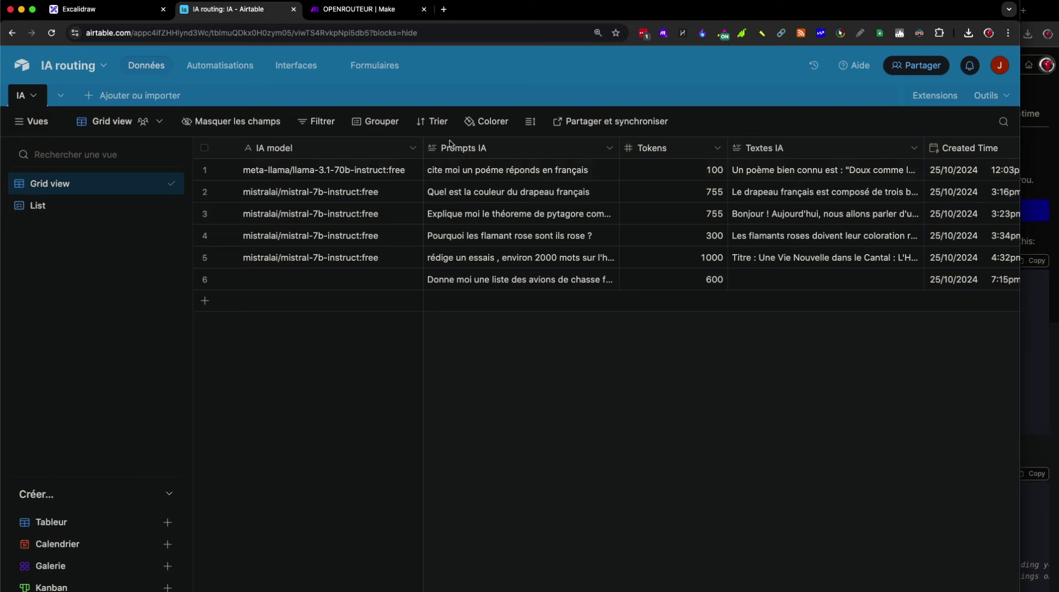
Step: Switch to Make, review the If Lama 7B filter condition without changing it, and run the scenario once
left_click(351, 11)
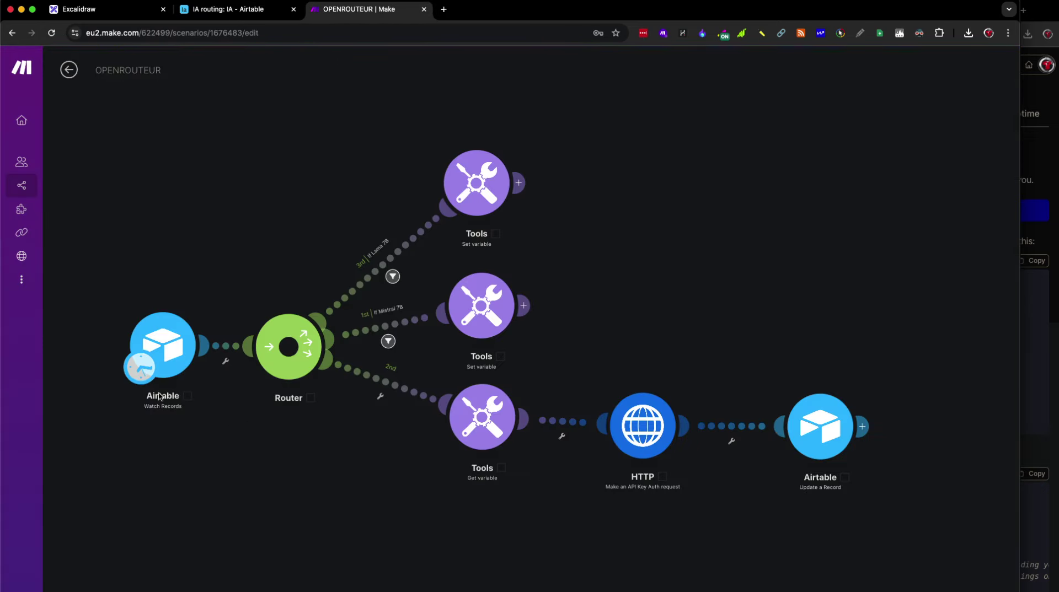
left_click(393, 276)
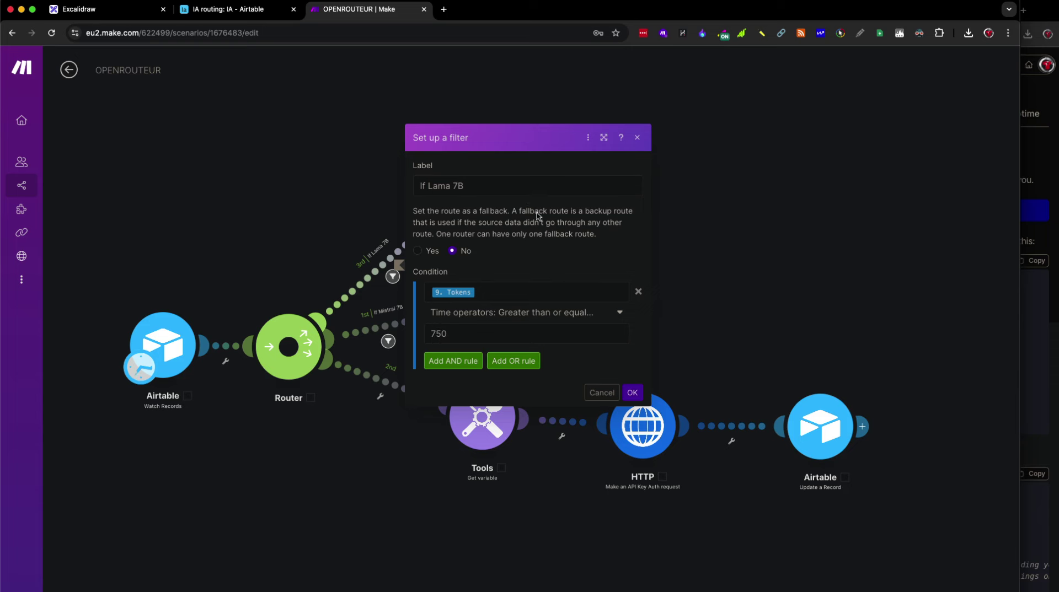
left_click(733, 295)
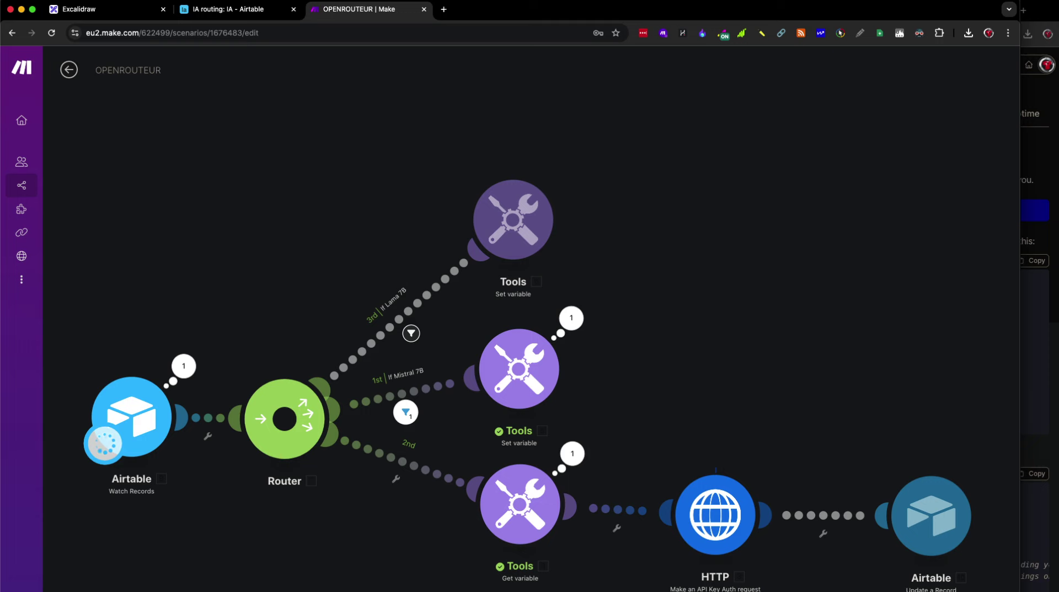
Step: Inspect the run's output bundles for the Airtable Watch Records, Mistral Set variable and Get variable modules
left_click(183, 364)
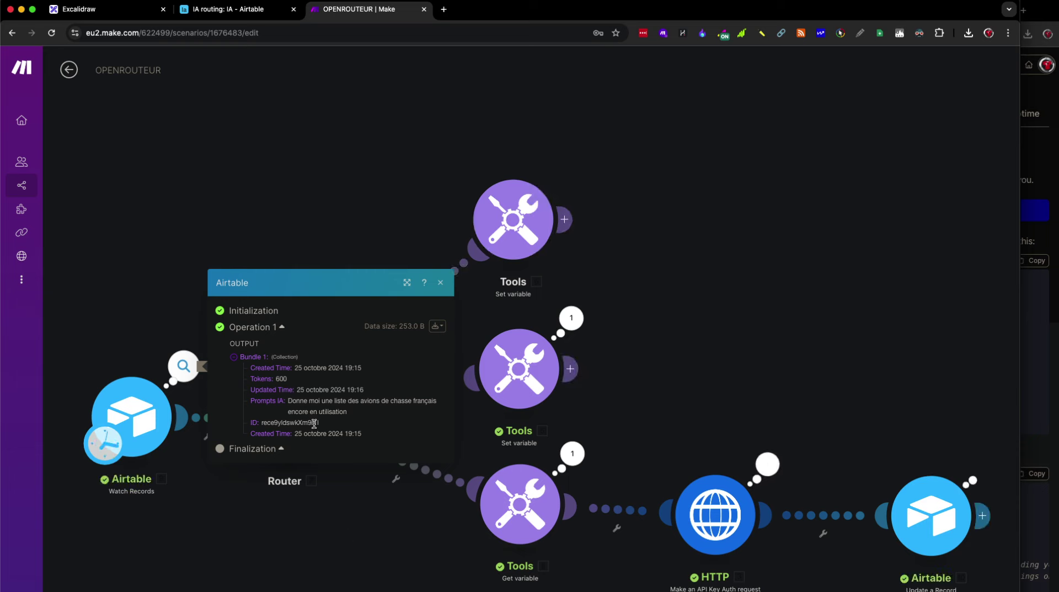
left_click(347, 536)
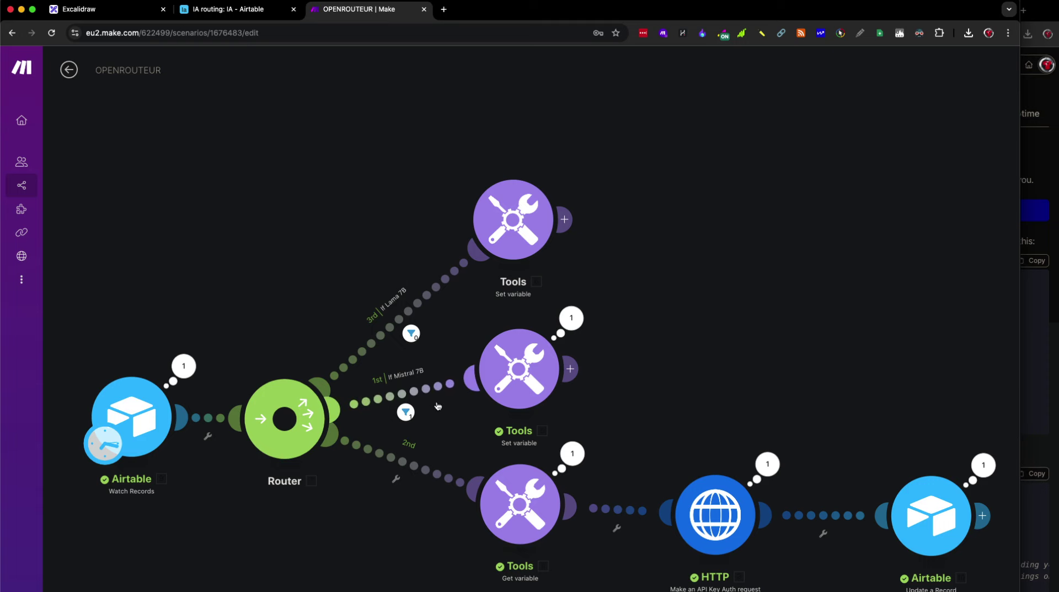
left_click(573, 318)
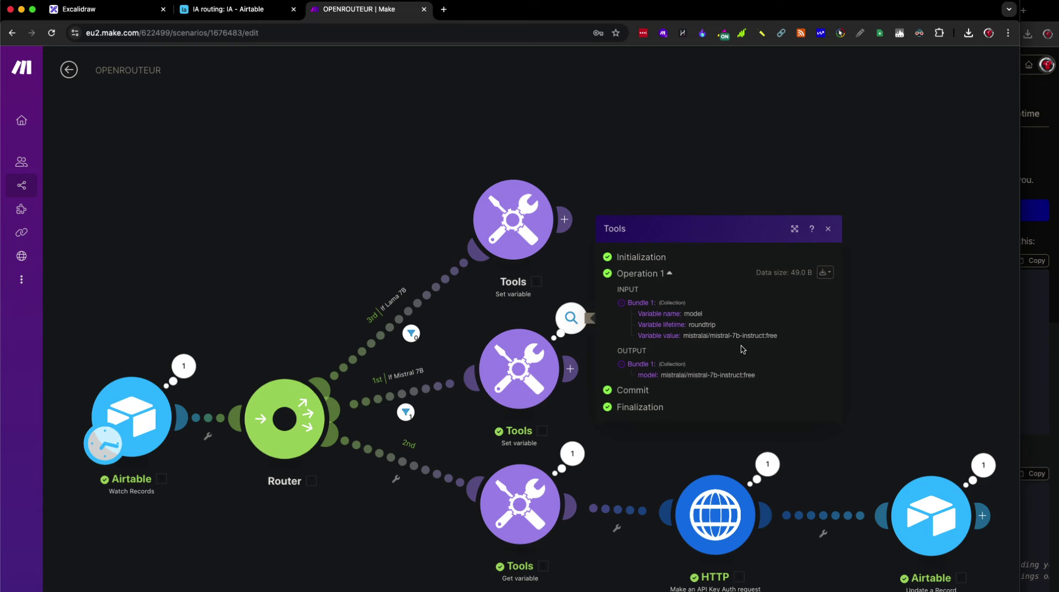
left_click(688, 436)
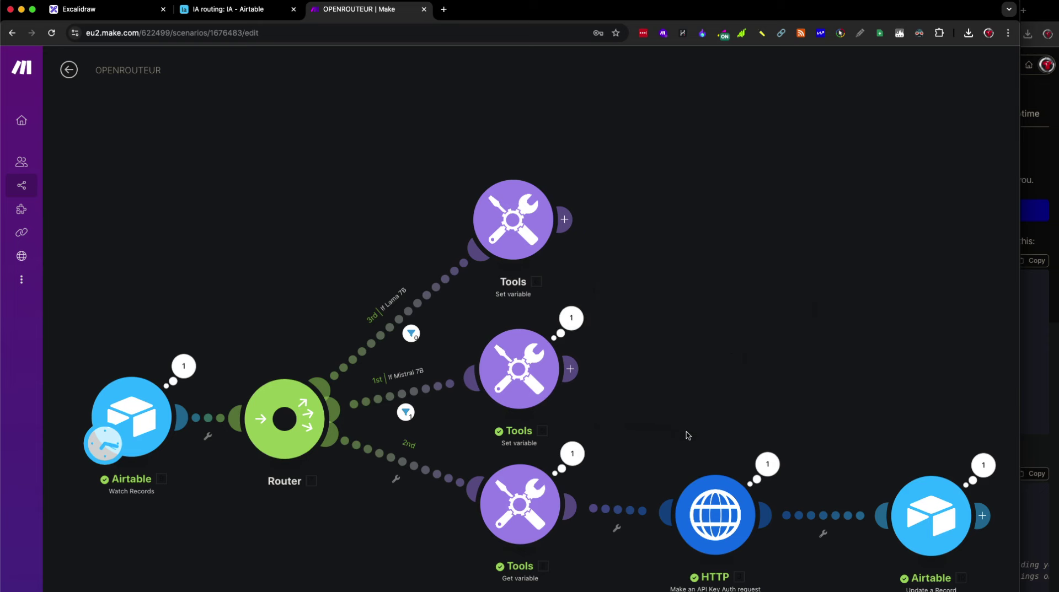
left_click(572, 454)
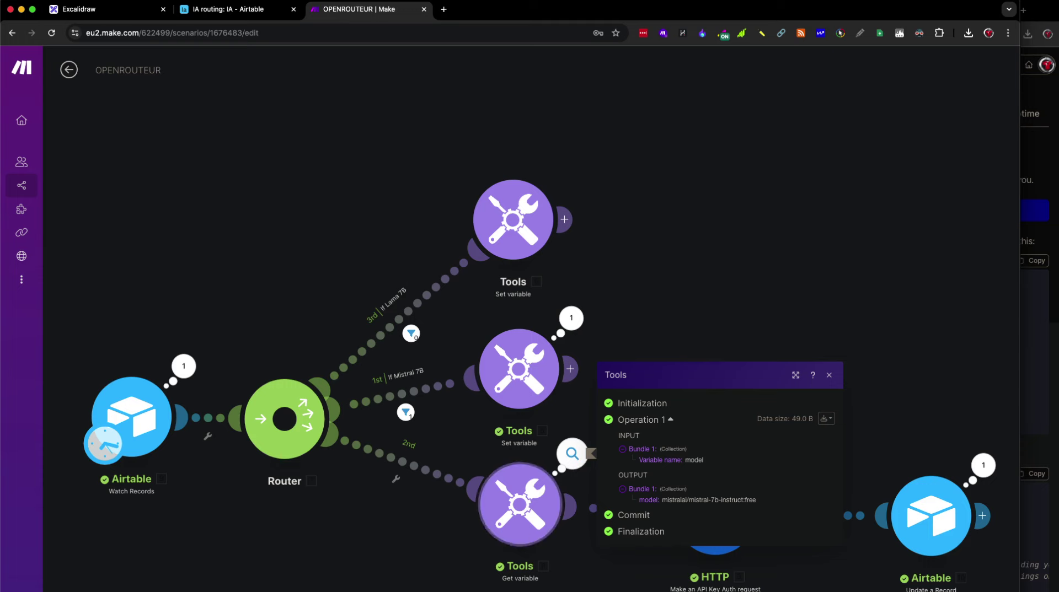
left_click(584, 476)
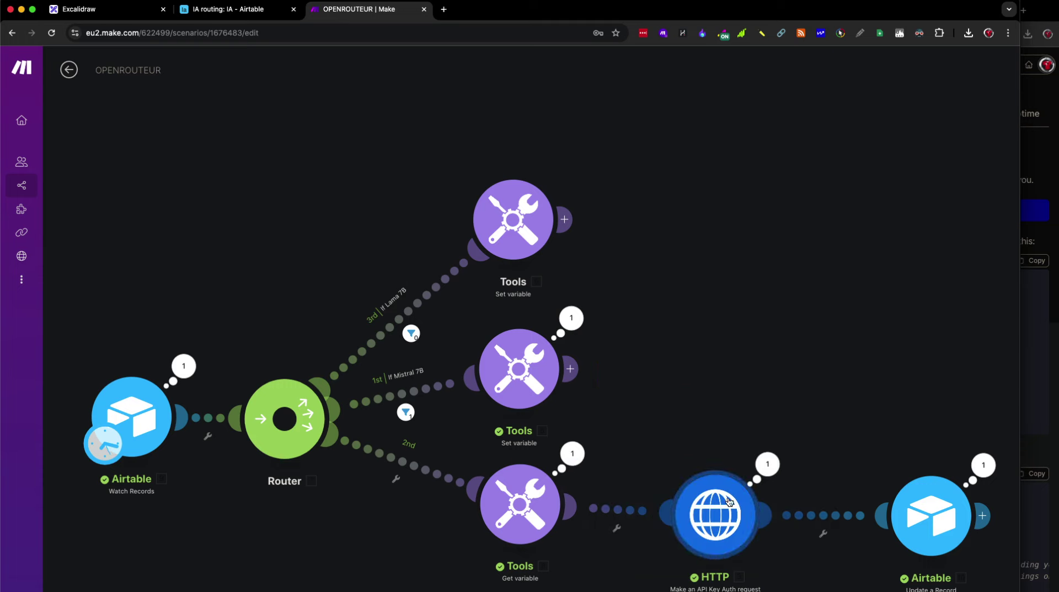
Step: Examine the HTTP module's run details, from the request content to the model's full answer, widening the browser window, then close them
left_click(767, 465)
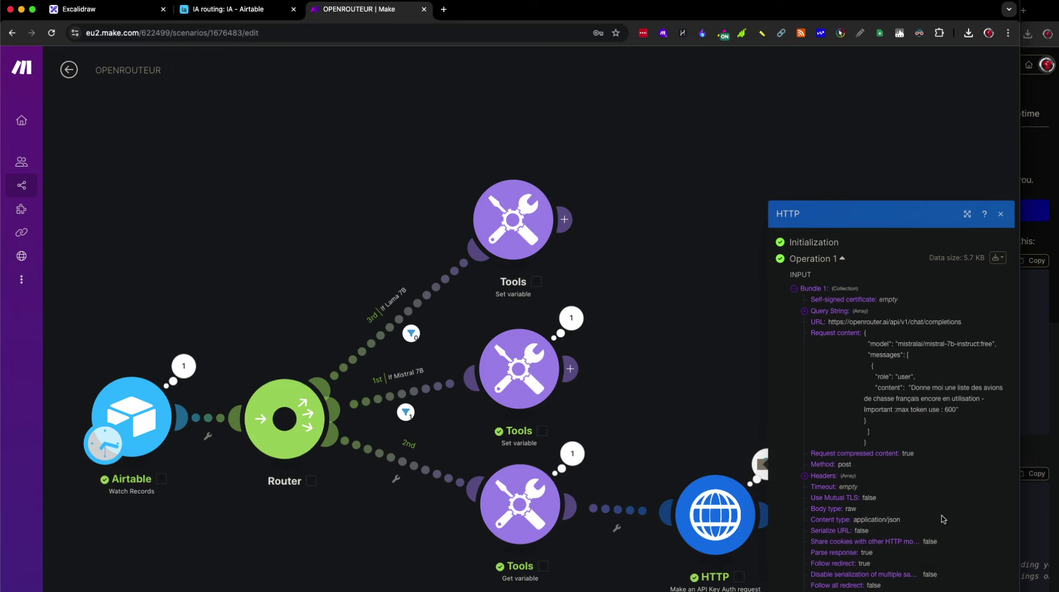
left_click_drag(1020, 525, 1057, 526)
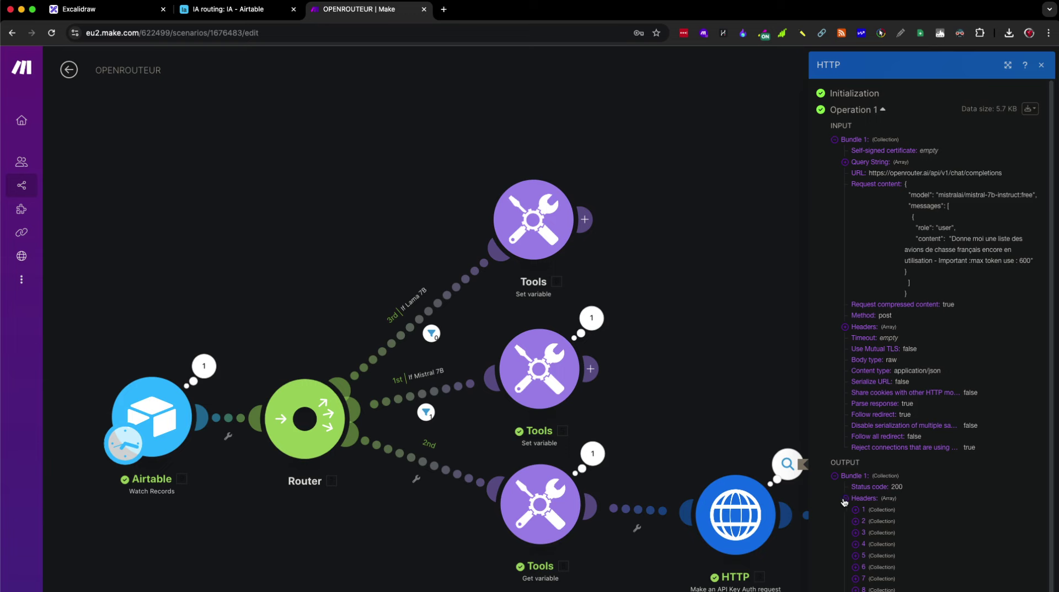
scroll(932, 386, "down", 3)
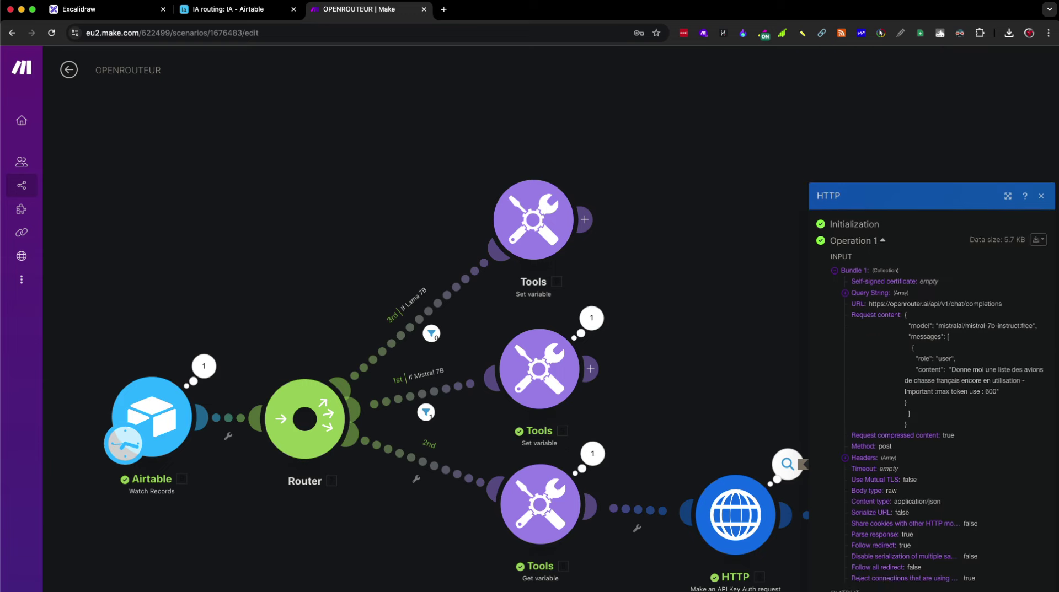
scroll(933, 358, "down", 2)
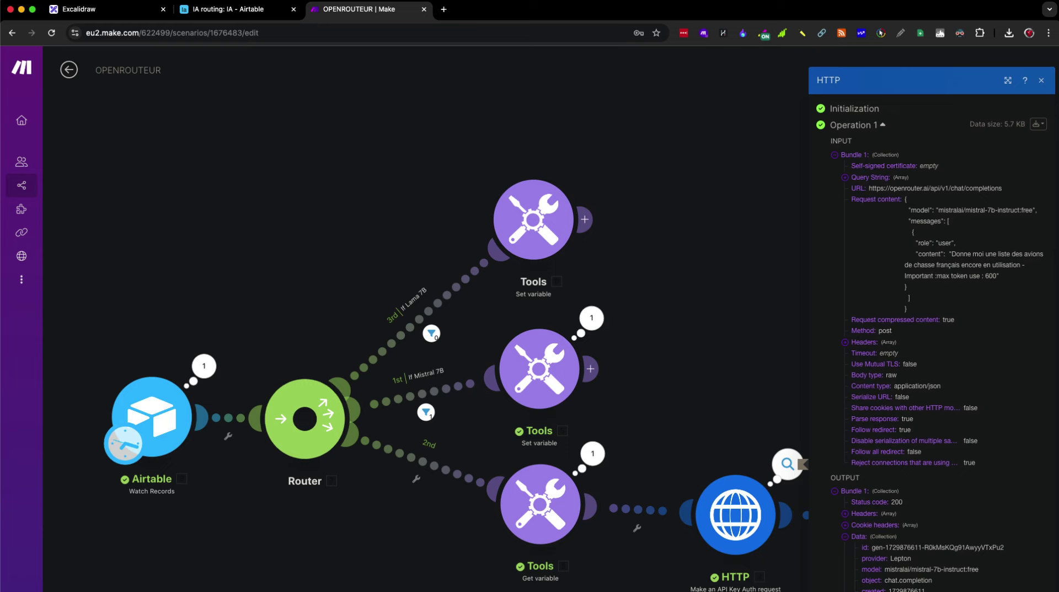
scroll(932, 331, "down", 1)
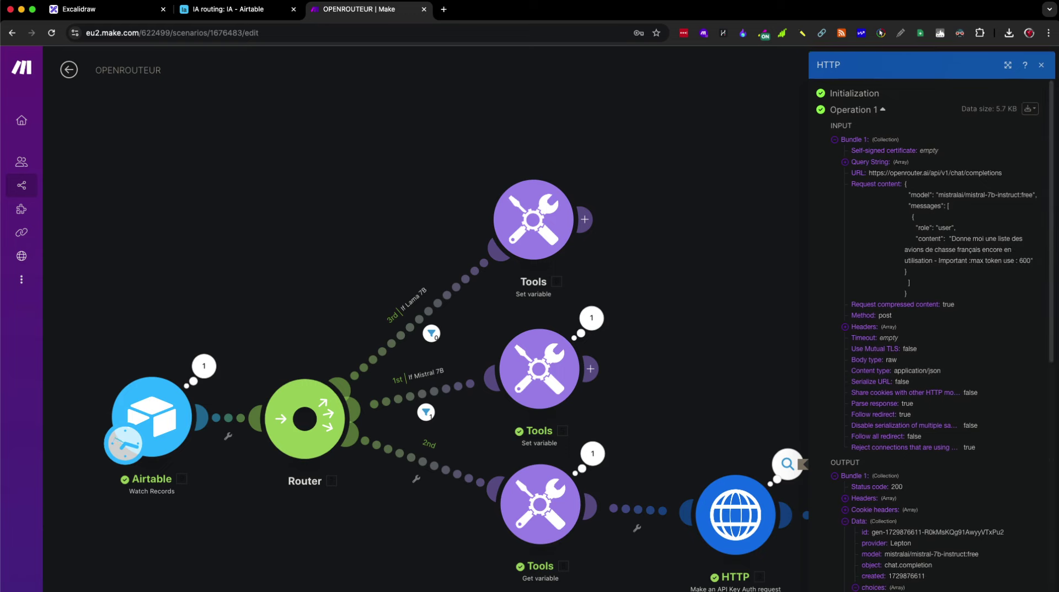
scroll(932, 331, "down", 15)
scroll(965, 331, "down", 3)
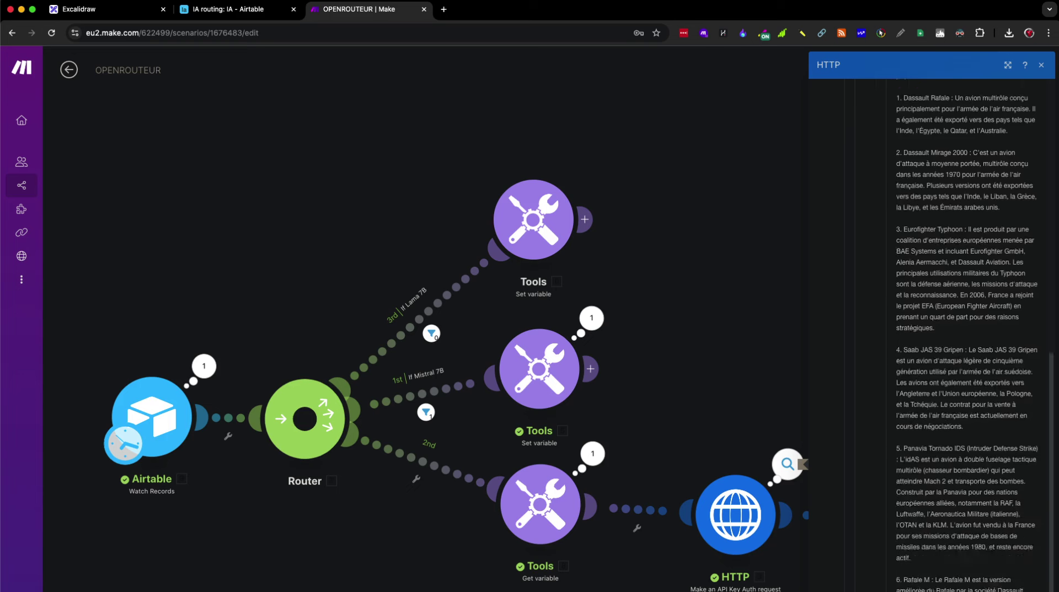
scroll(965, 330, "down", 2)
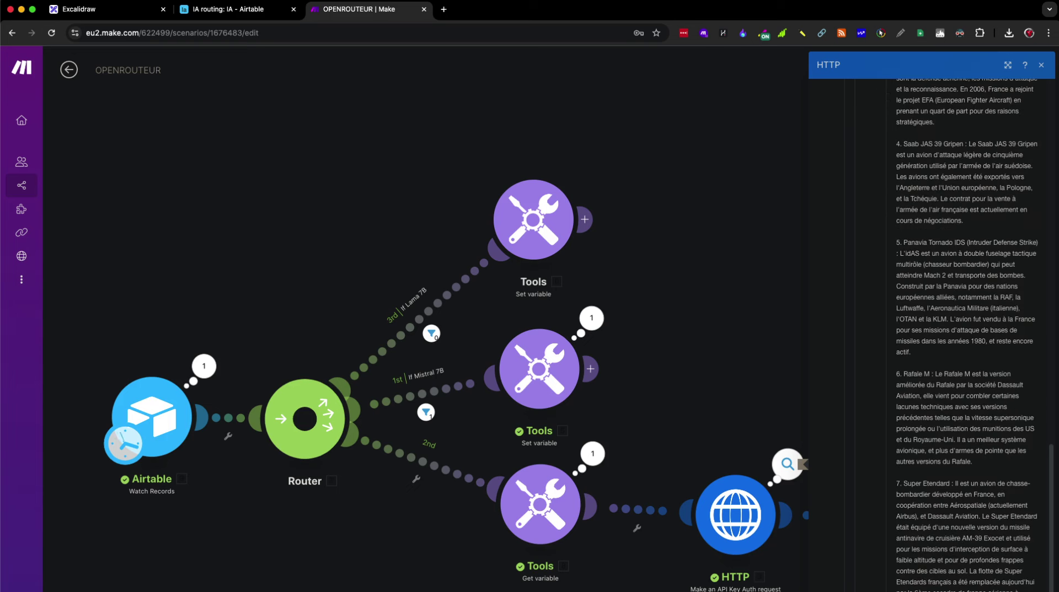
key("Escape")
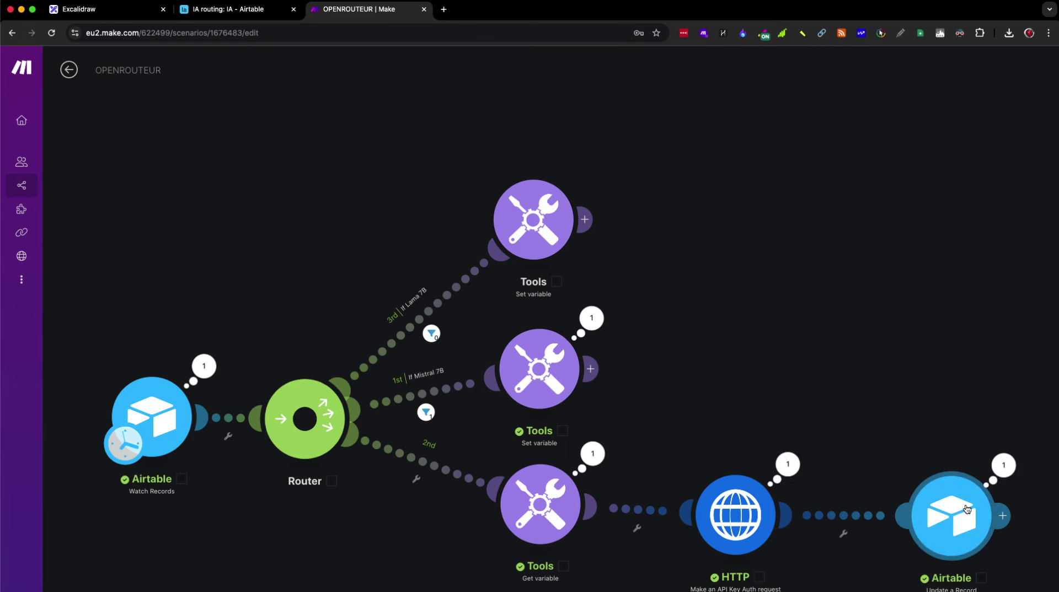
Step: Review the Update a Record module's field mappings without changes, then switch to Airtable and open the IA table's List view
left_click(955, 519)
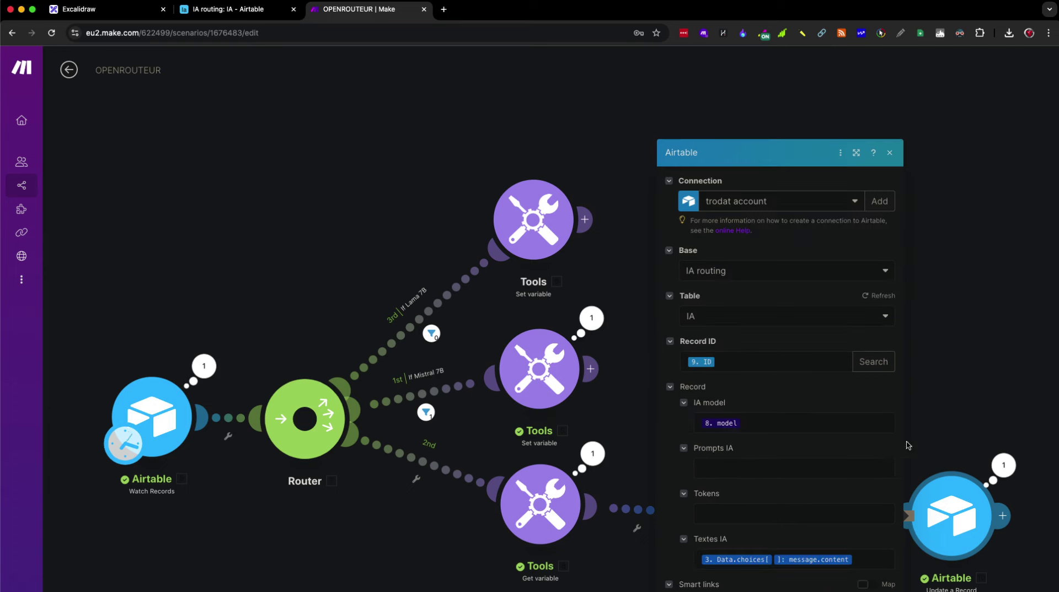
left_click(981, 411)
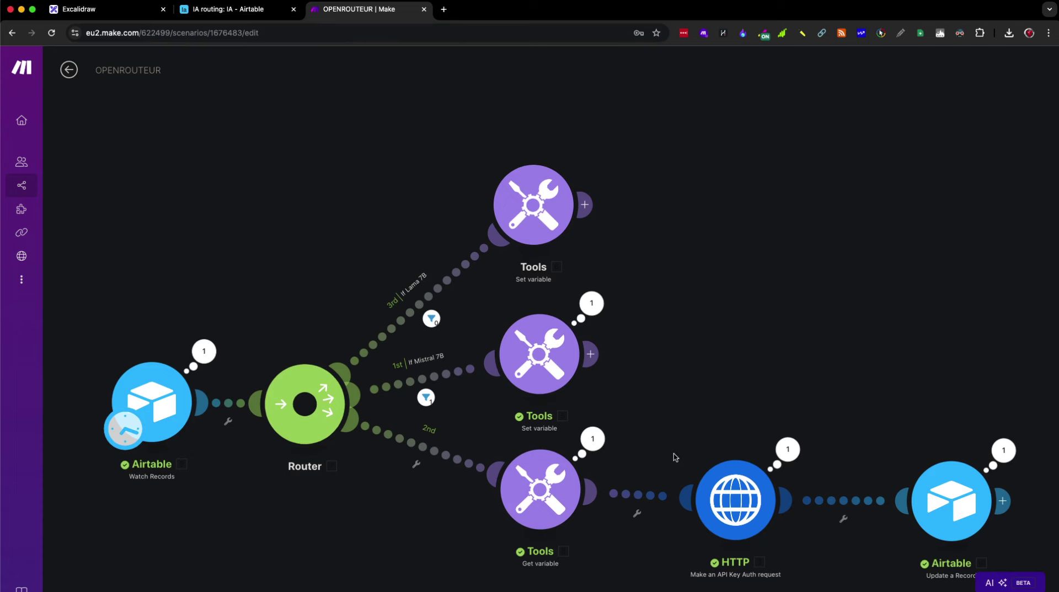
left_click(228, 11)
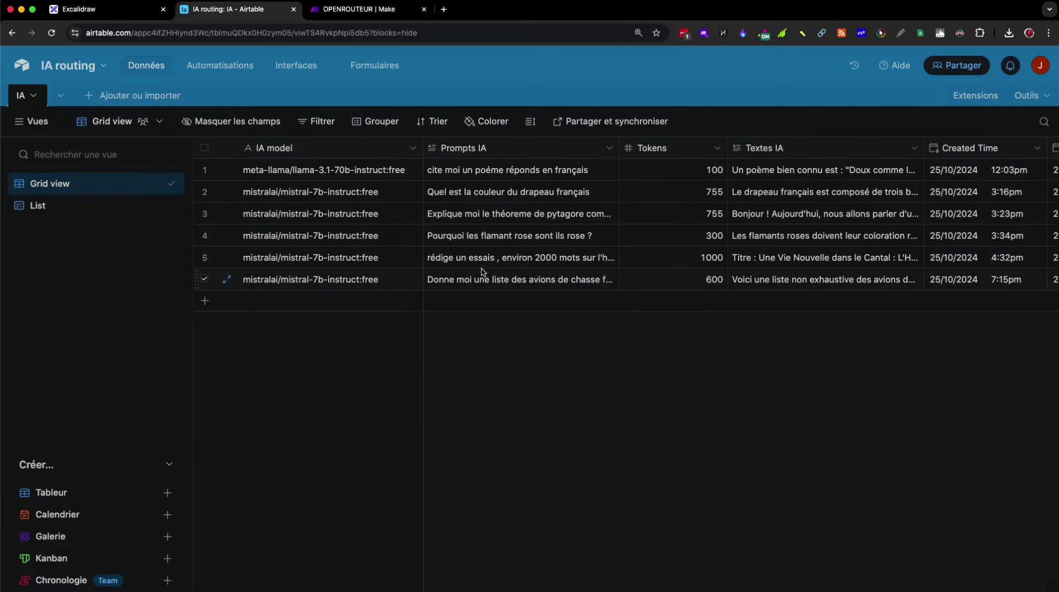
left_click(33, 207)
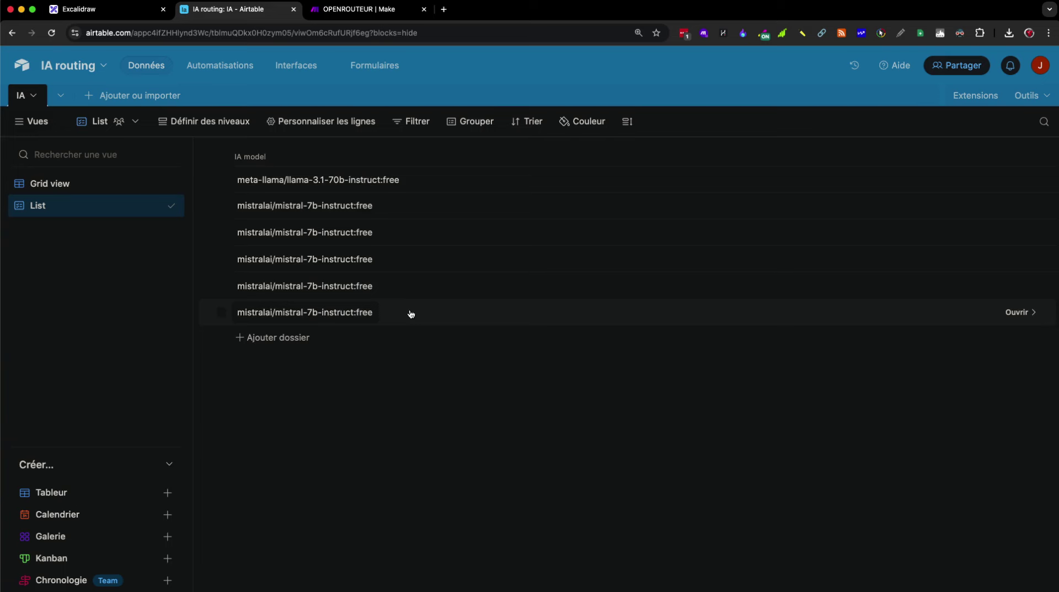
Step: Open the last mistralai/mistral-7b-instruct:free record, show its hidden fields, and read the prompt, tokens and generated answer in Textes IA
left_click(411, 314)
left_click(466, 263)
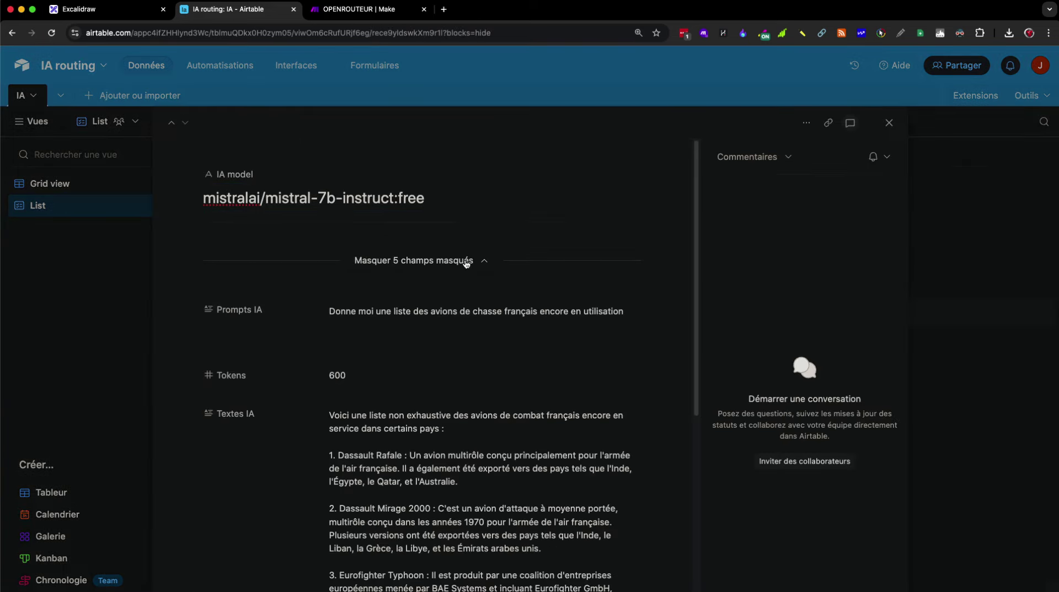
scroll(475, 424, "down", 2)
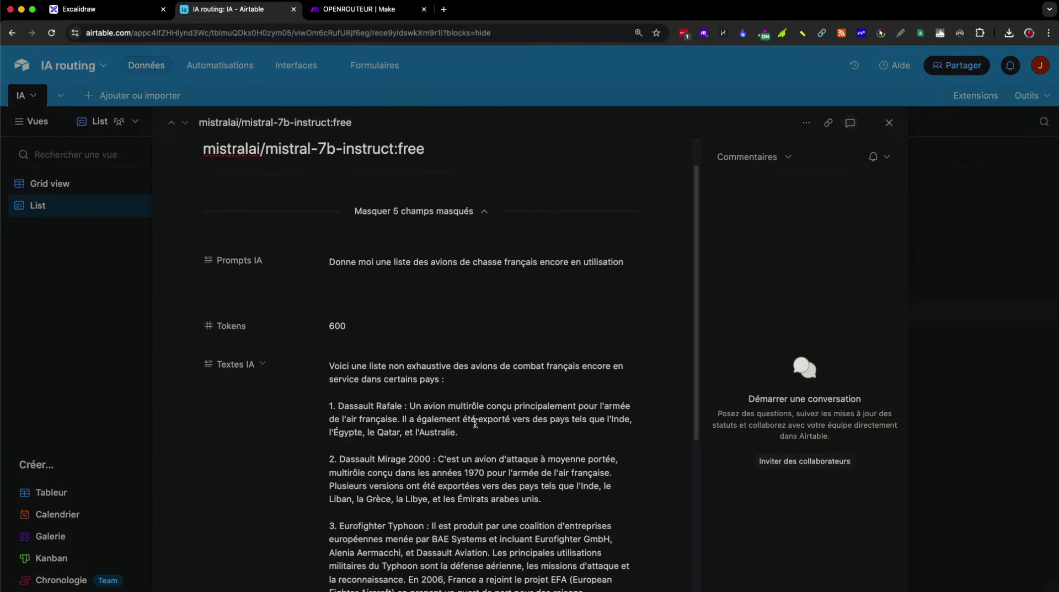
scroll(474, 424, "down", 4)
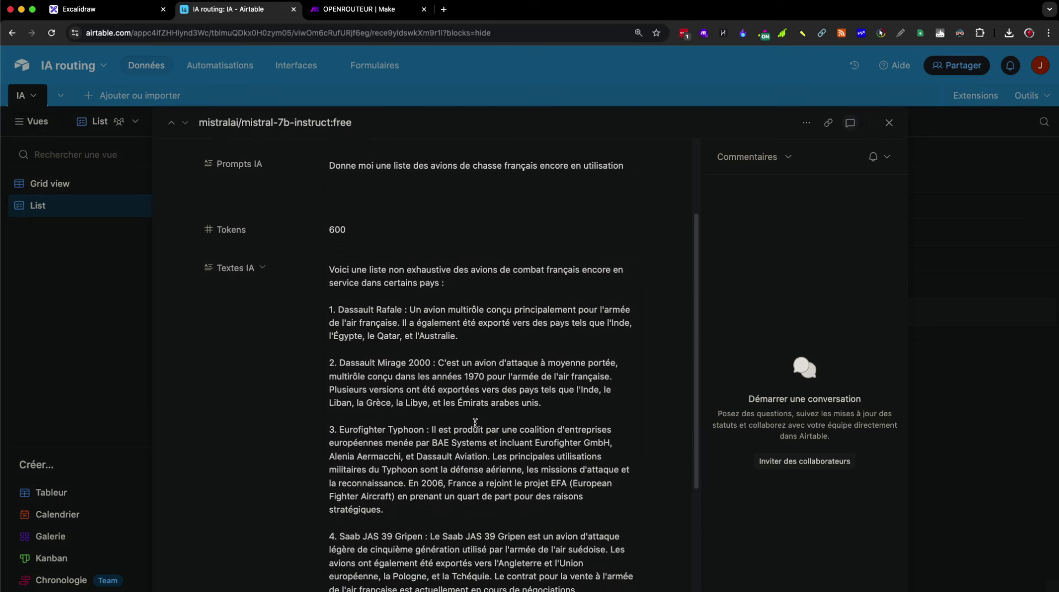
scroll(427, 358, "down", 2)
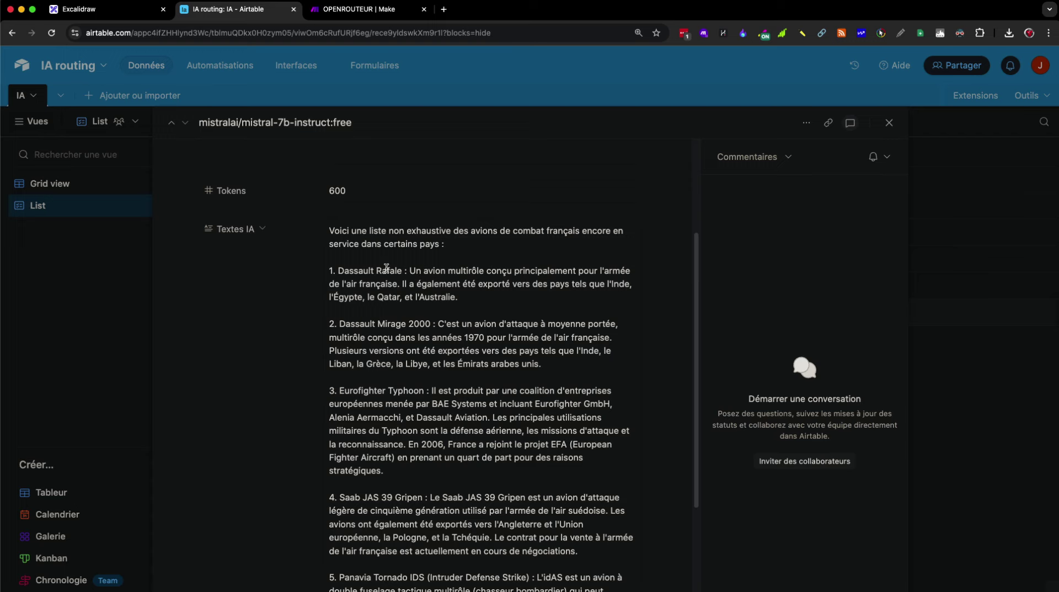
scroll(386, 268, "down", 1)
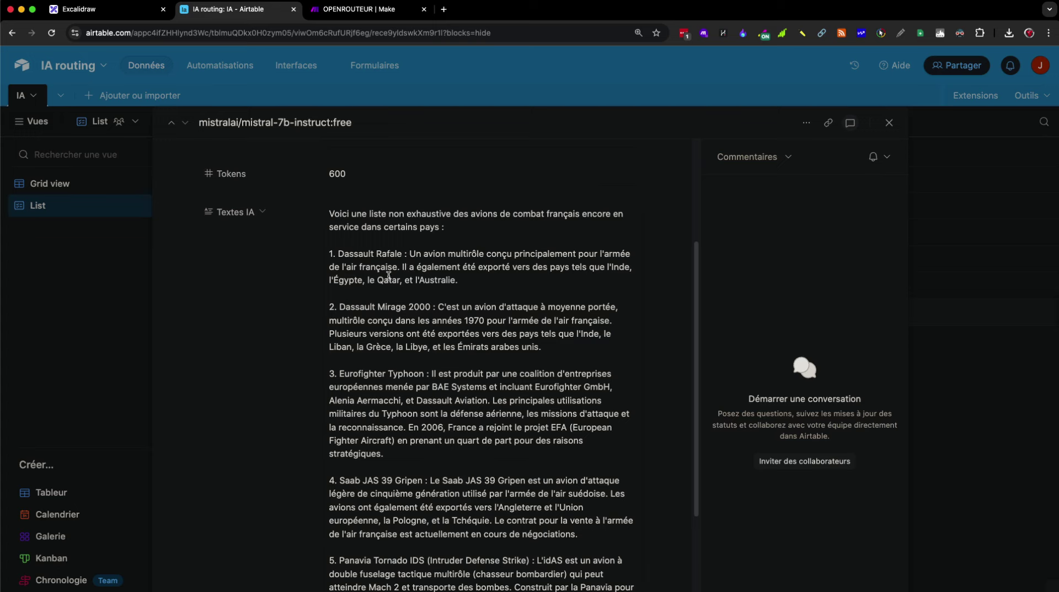
scroll(402, 276, "down", 1)
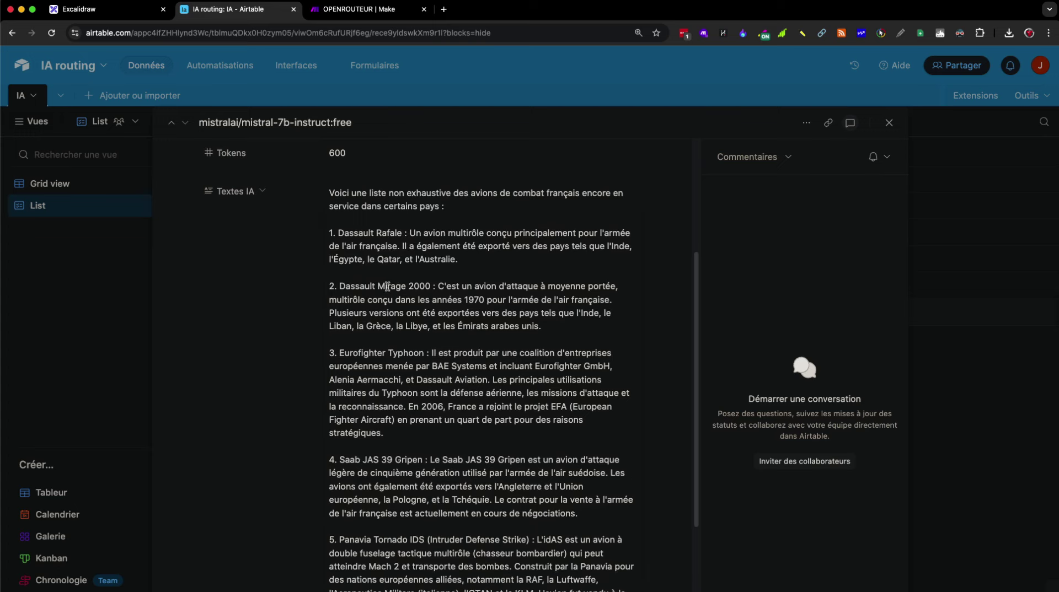
scroll(383, 287, "down", 4)
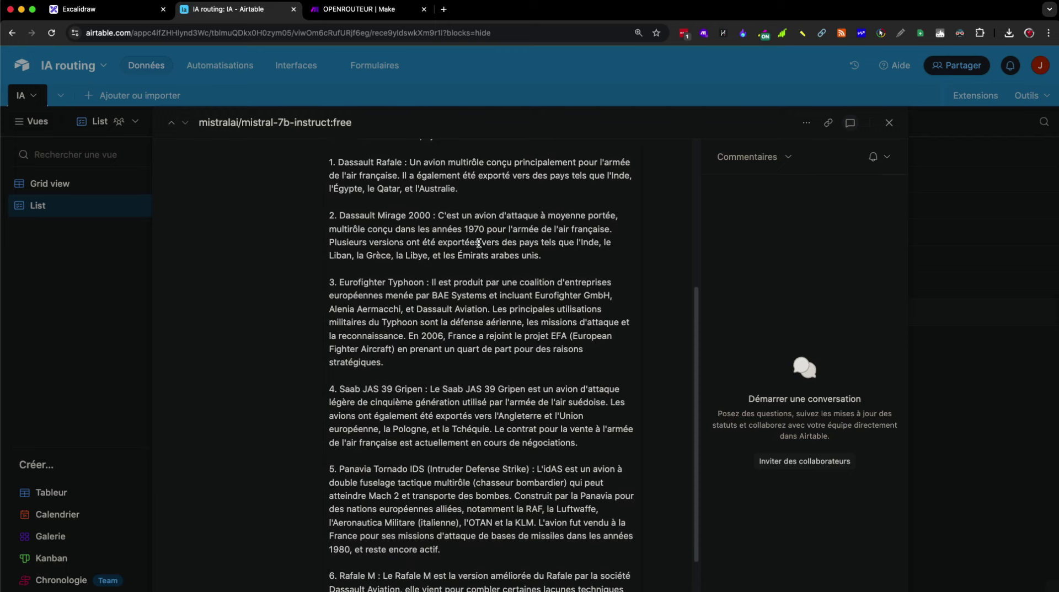
scroll(476, 248, "down", 1)
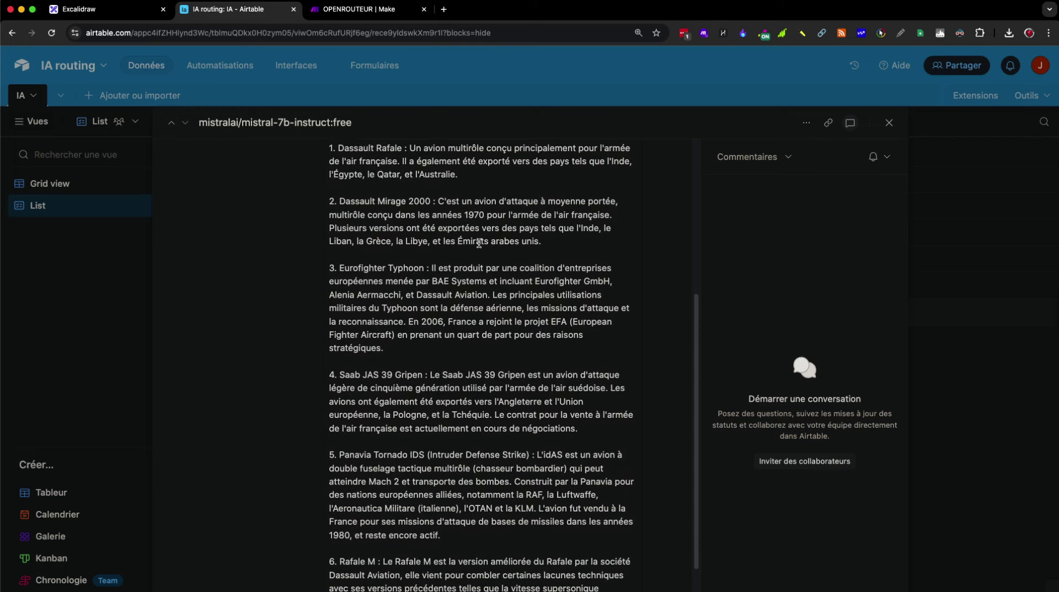
scroll(479, 243, "down", 1)
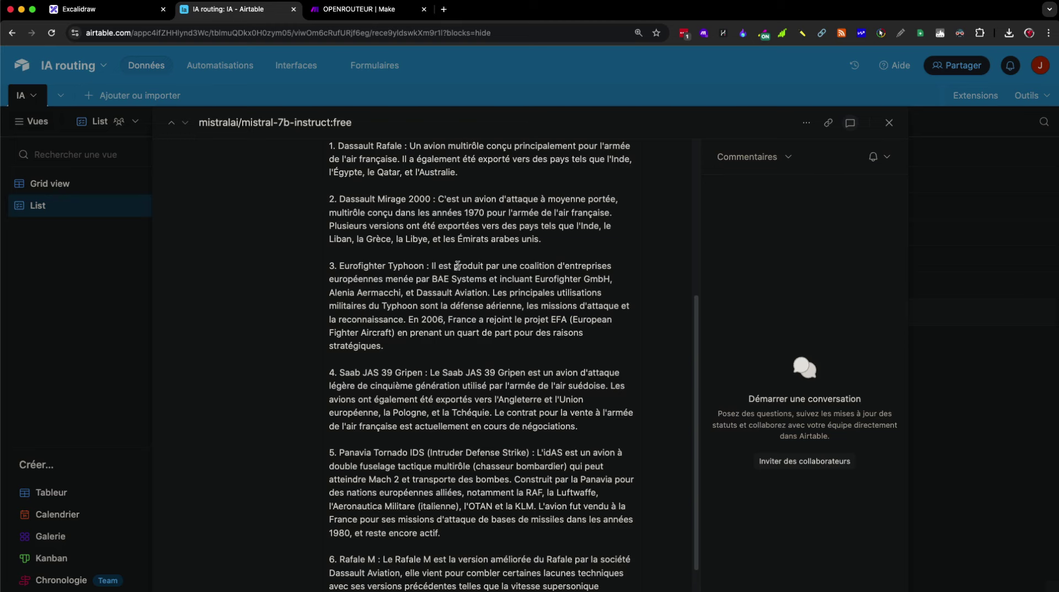
scroll(430, 276, "down", 2)
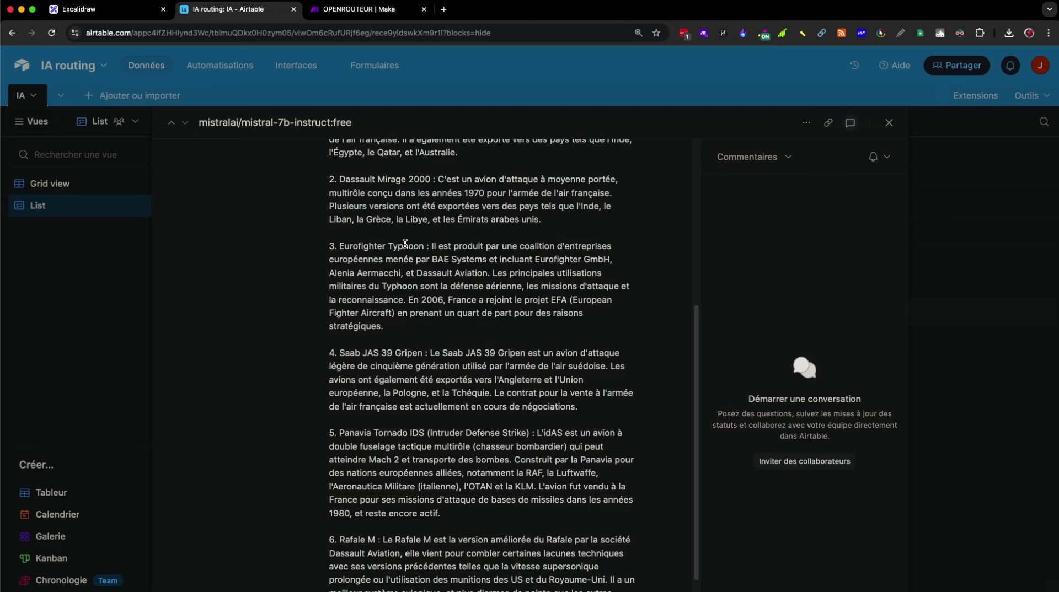
scroll(405, 242, "down", 5)
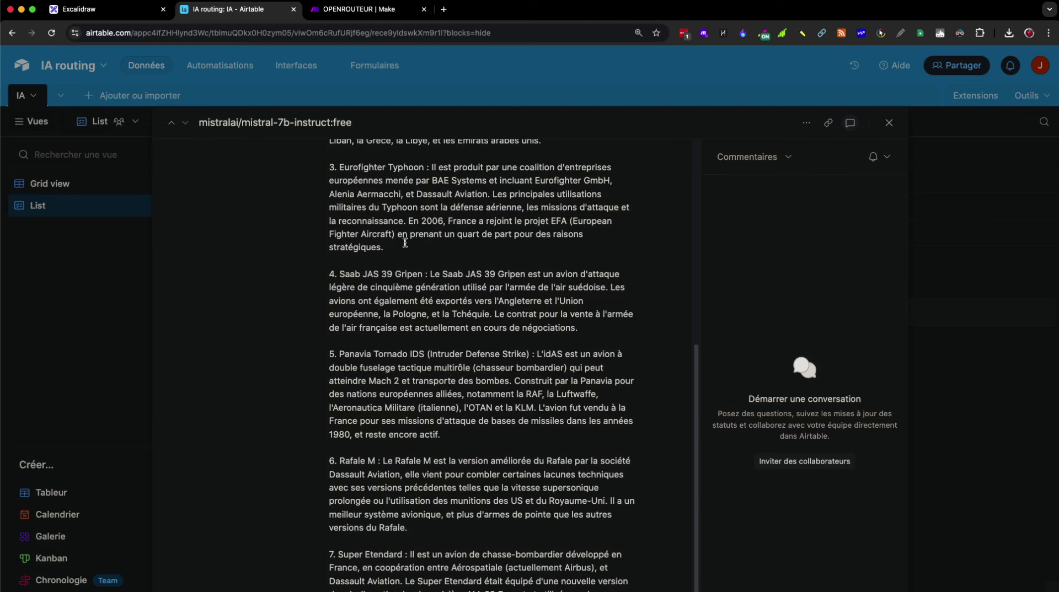
scroll(405, 243, "up", 1)
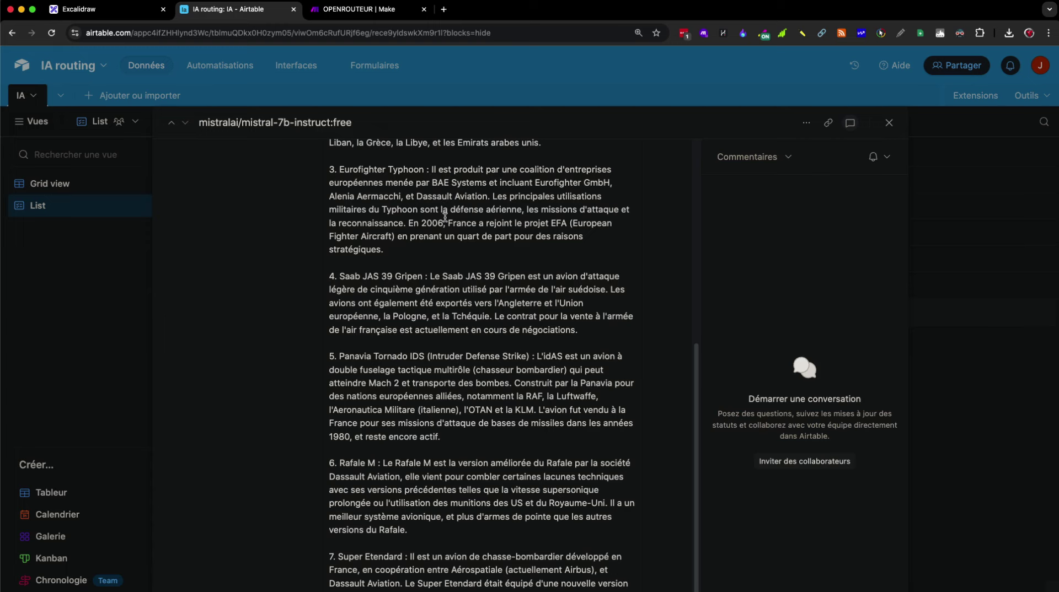
scroll(446, 234, "down", 4)
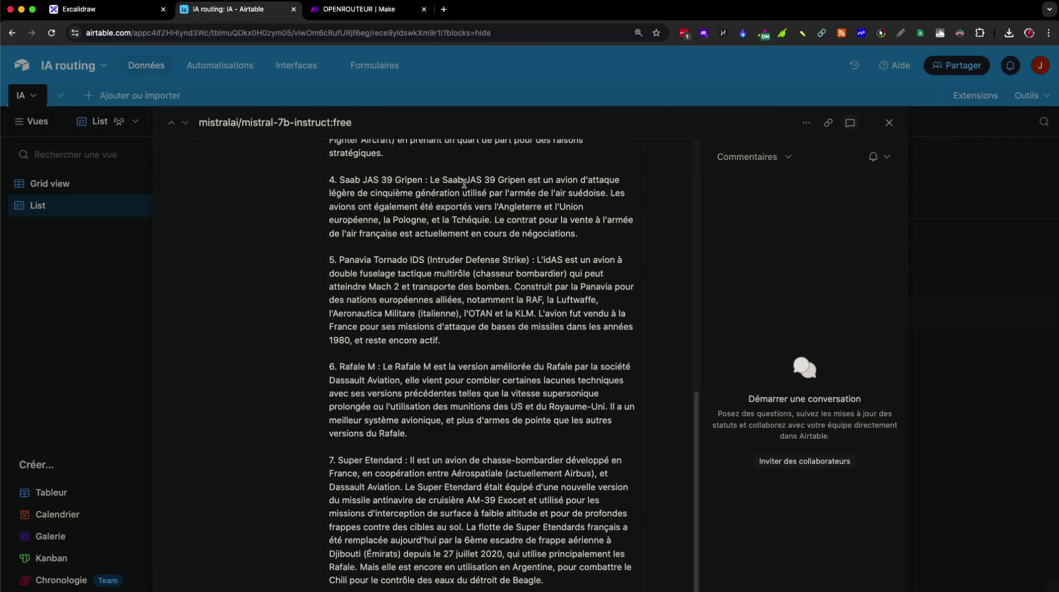
Step: Highlight the Saab JAS 39 Gripen entry's description and name in Textes IA, and review the remaining entries through the end
left_click_drag(432, 181, 577, 231)
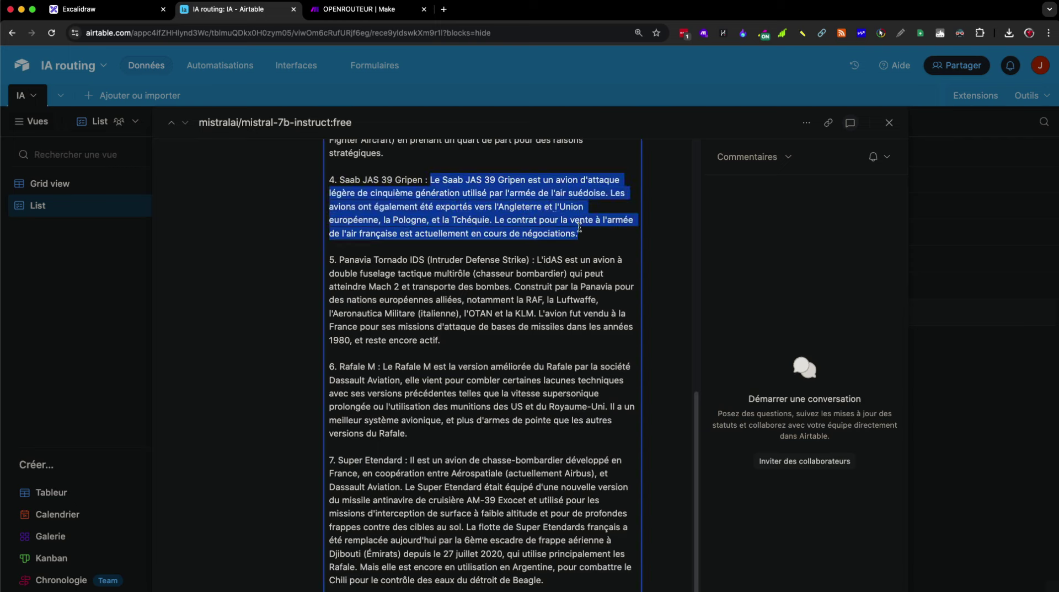
left_click(351, 180)
left_click_drag(339, 180, 416, 177)
scroll(485, 241, "down", 3)
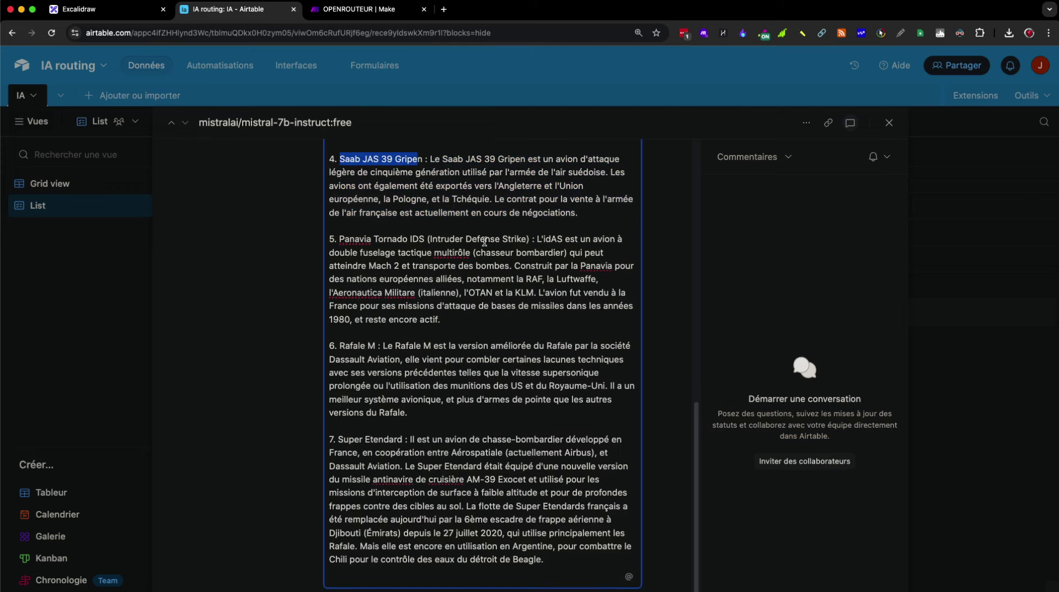